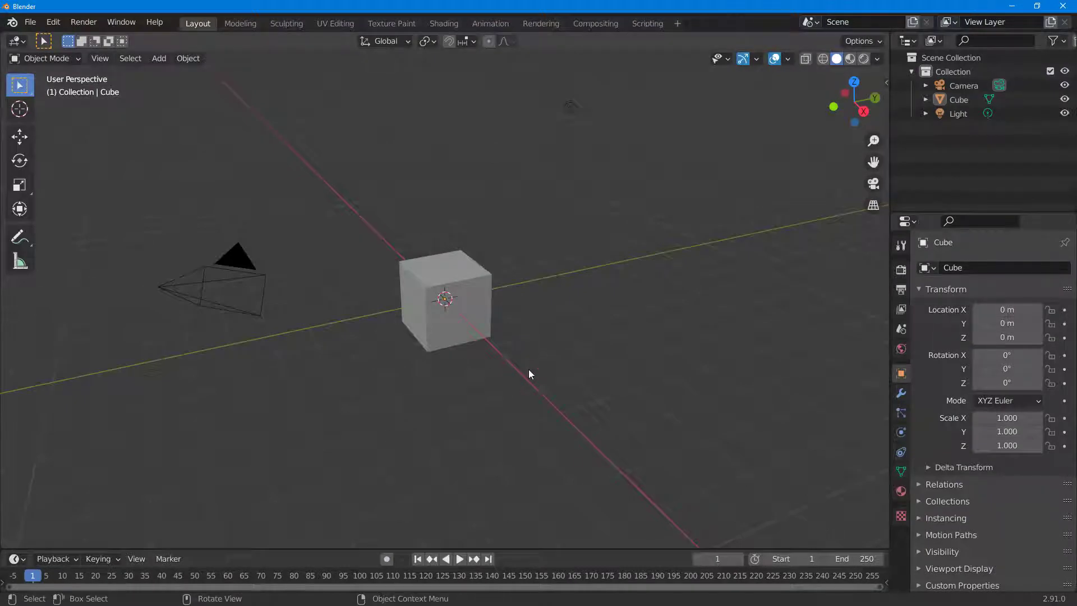
Raise the cube along the Z axis to a height of about 1.09 m.
middle_drag(529, 370, 480, 282)
click(479, 285)
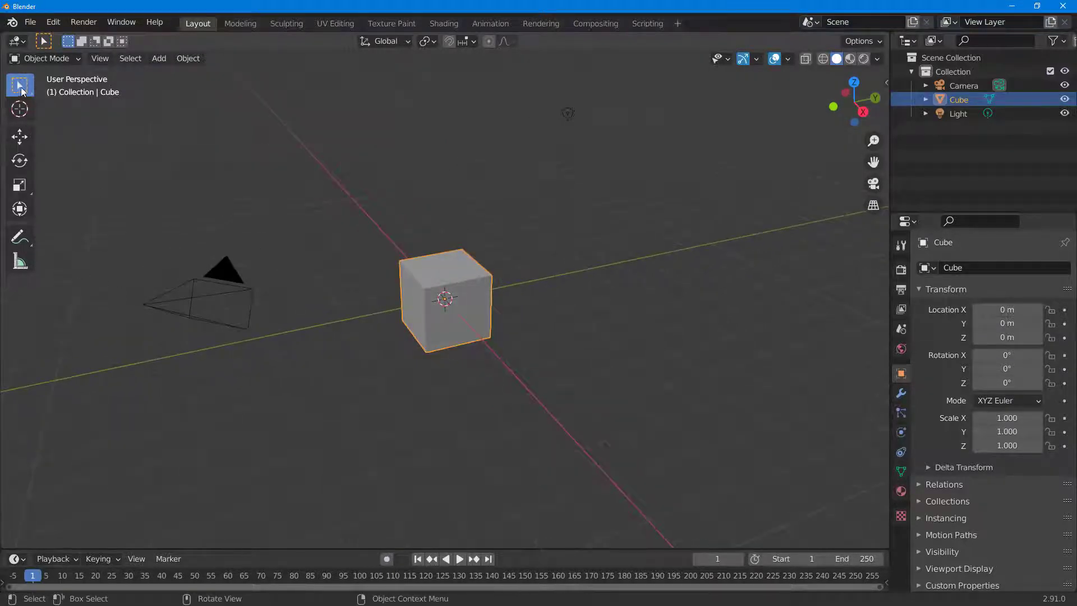
middle_drag(412, 254, 6, 262)
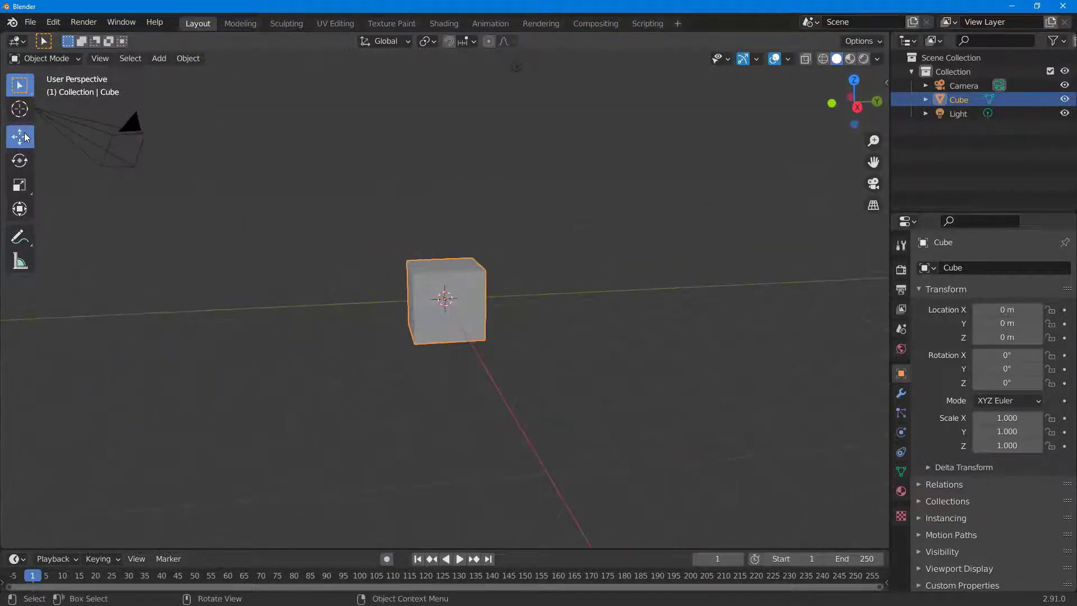
click(25, 137)
middle_drag(497, 246, 483, 226)
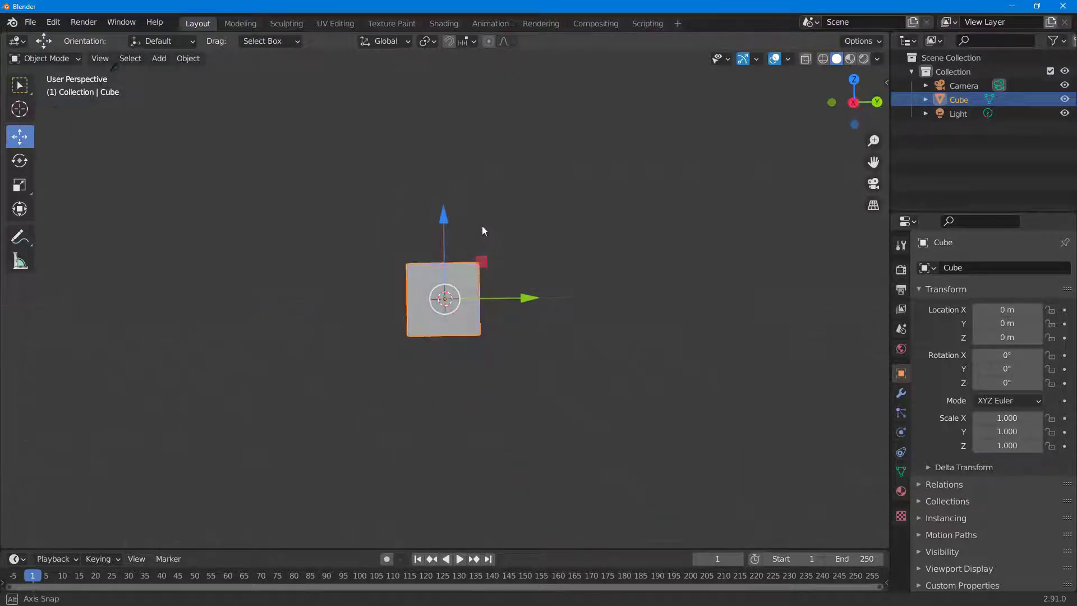
drag(446, 226, 447, 182)
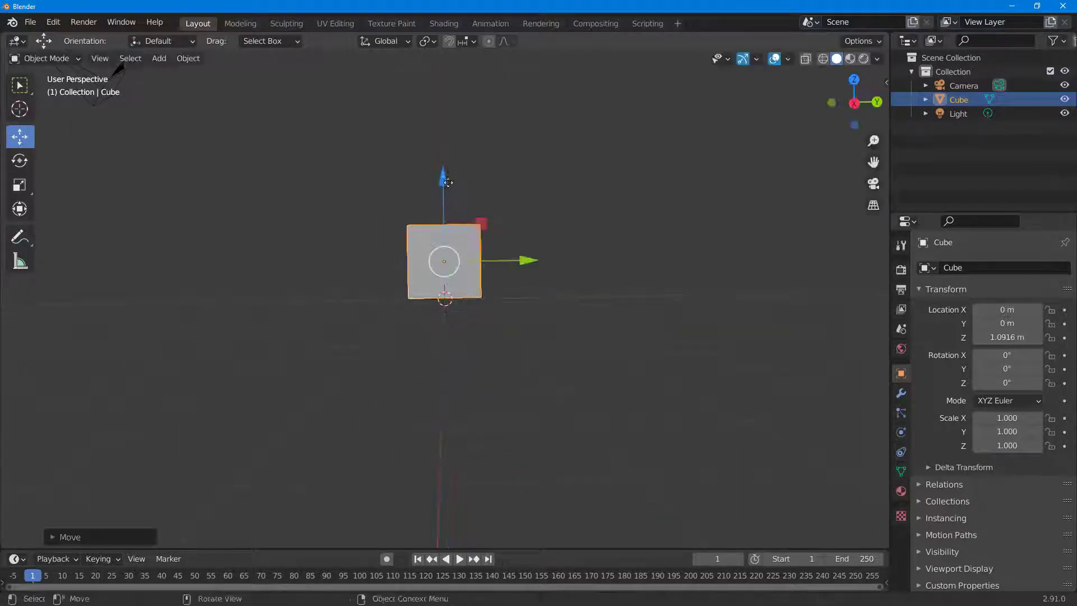
middle_drag(447, 182, 588, 241)
click(588, 241)
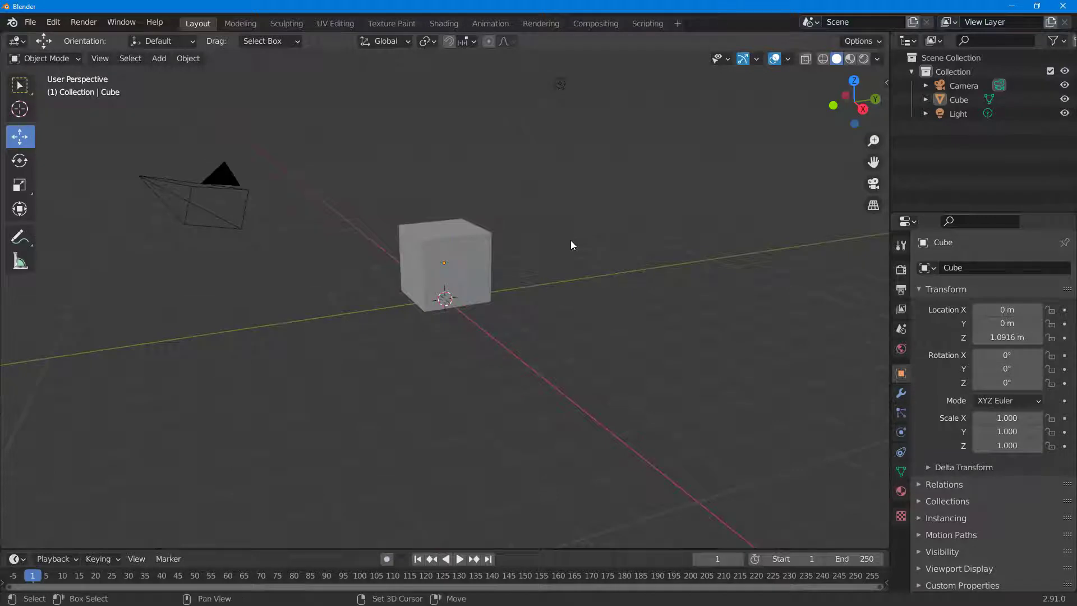
Add a torus and move it beside the cube, to about Y -2.72 m and Z 0.73 m.
key(shift+a)
mouse_move(566, 239)
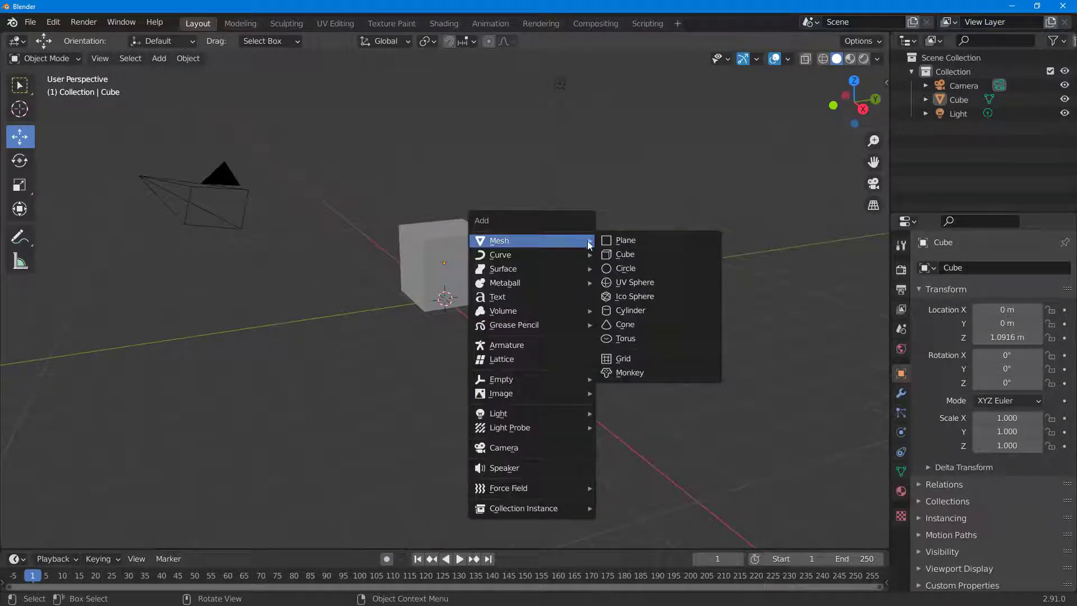
click(626, 338)
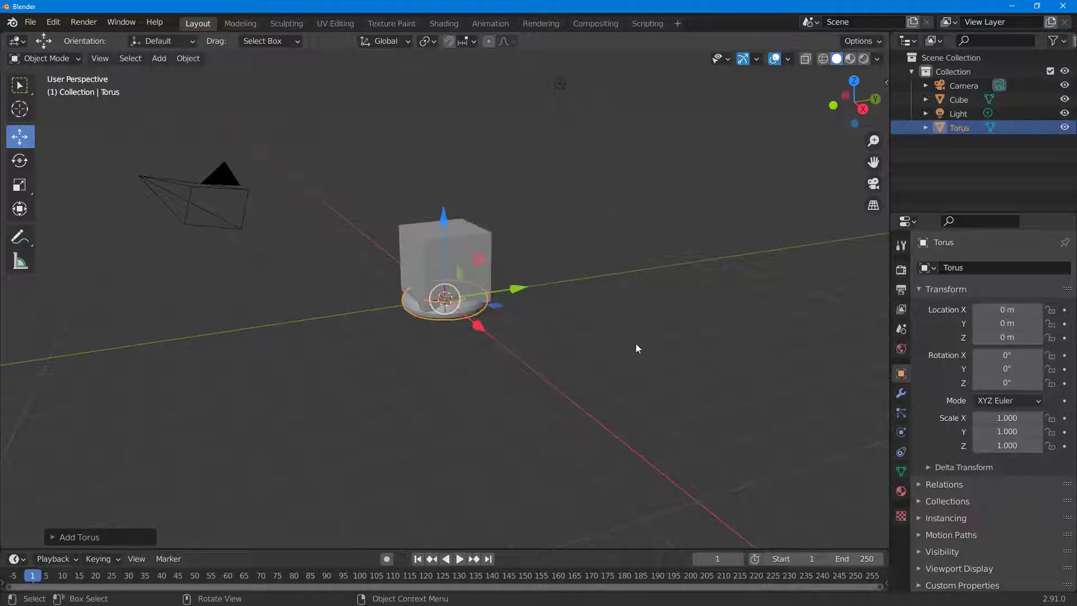
key(g)
key(y)
click(348, 251)
drag(348, 251, 346, 225)
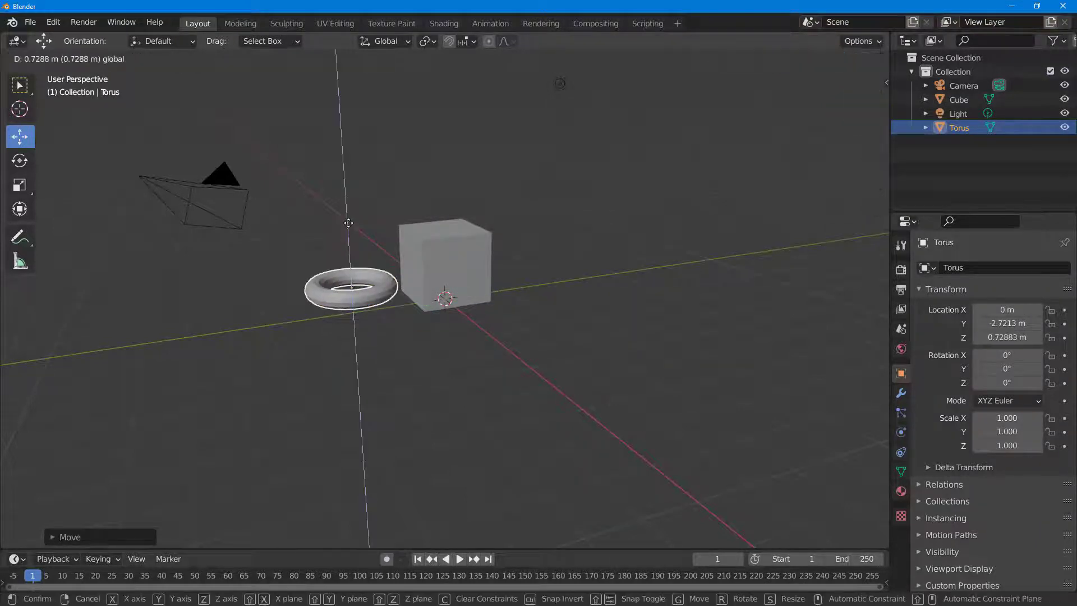
Add a cylinder and move it to the cube's other side, at about Y 3.32 m and Z 1.65 m.
key(shift+a)
mouse_move(380, 259)
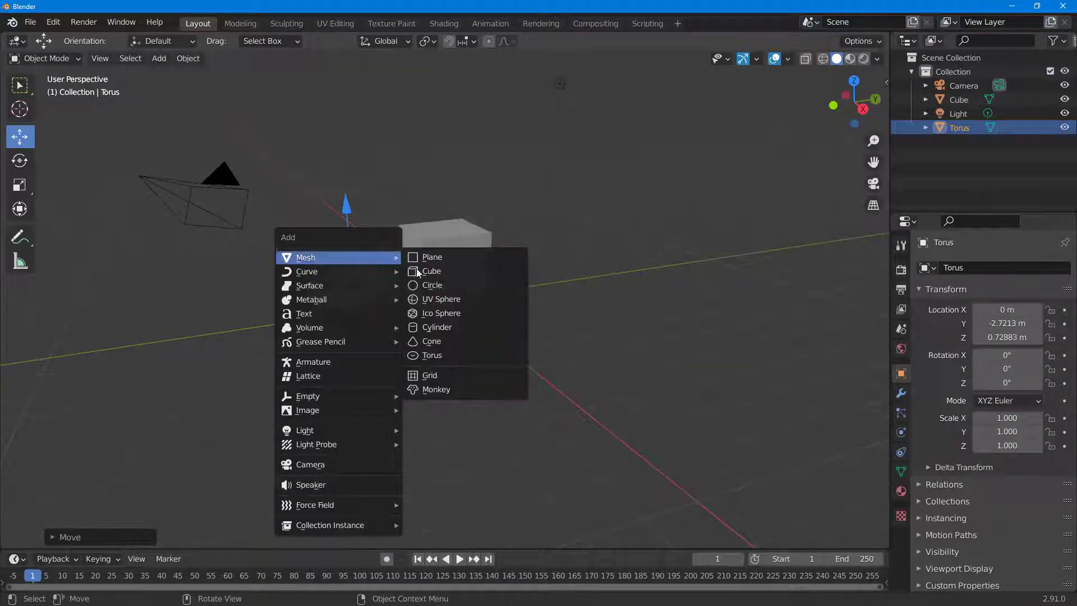
click(453, 329)
drag(517, 294, 639, 283)
drag(549, 207, 548, 180)
Add a UV sphere and move it behind the cube, to about X -6.03 m and Z 1.19 m.
key(shift+a)
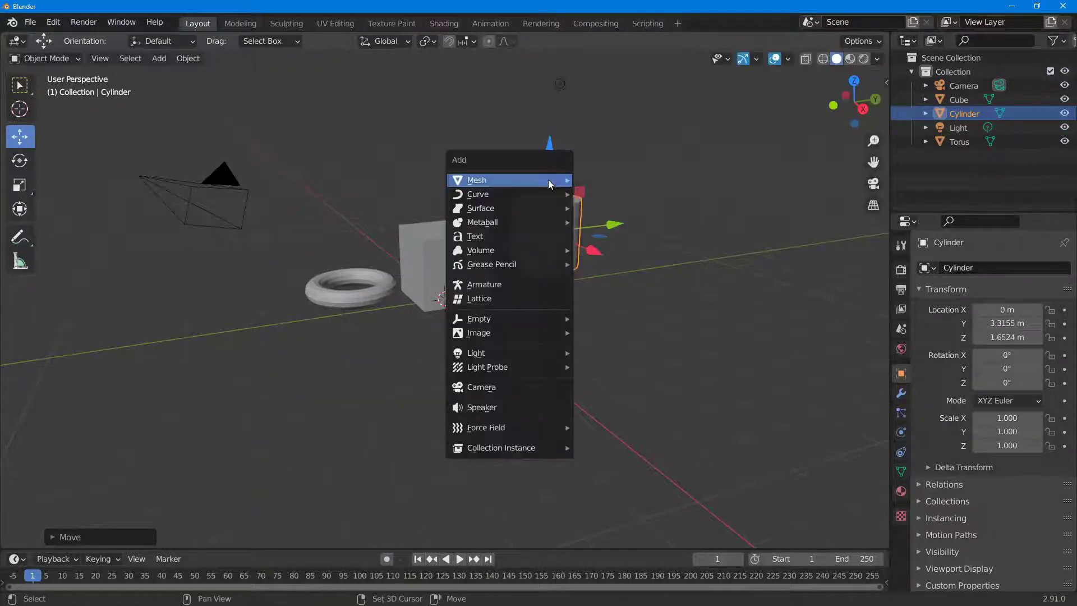
mouse_move(547, 179)
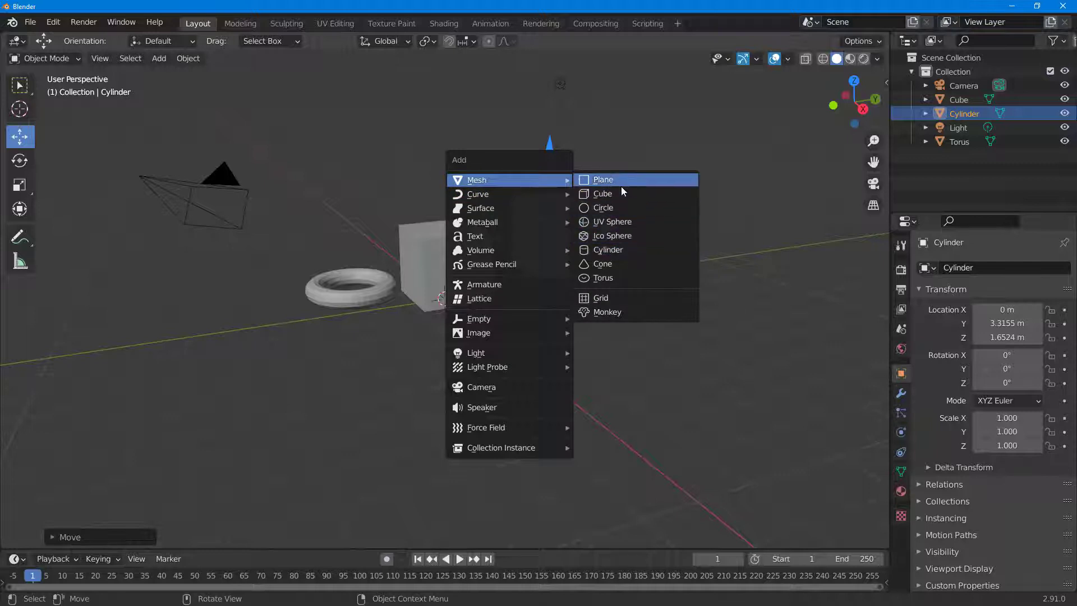
click(629, 224)
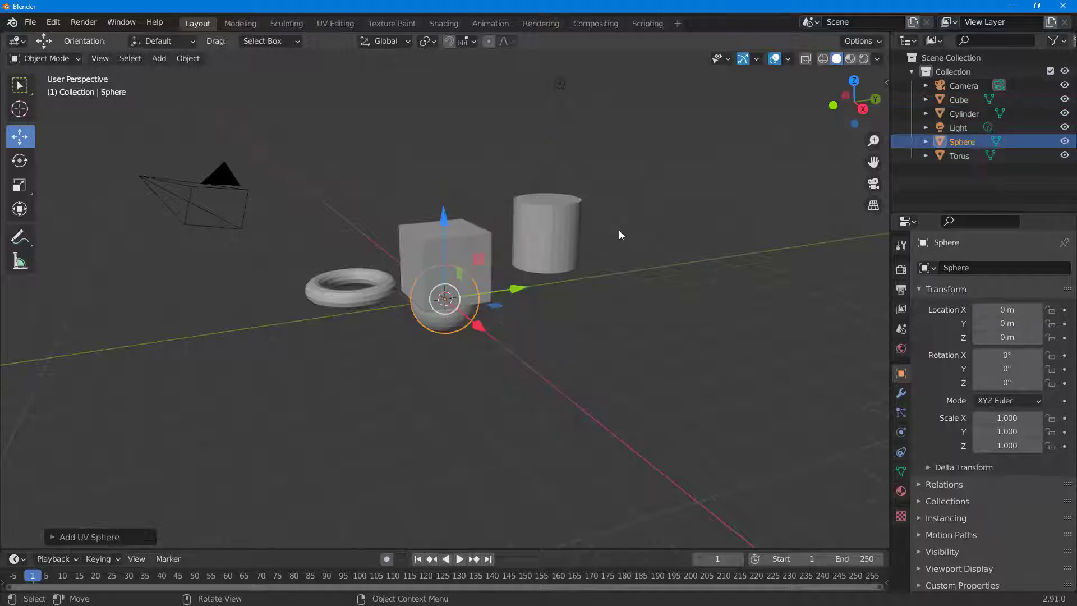
drag(479, 325, 417, 277)
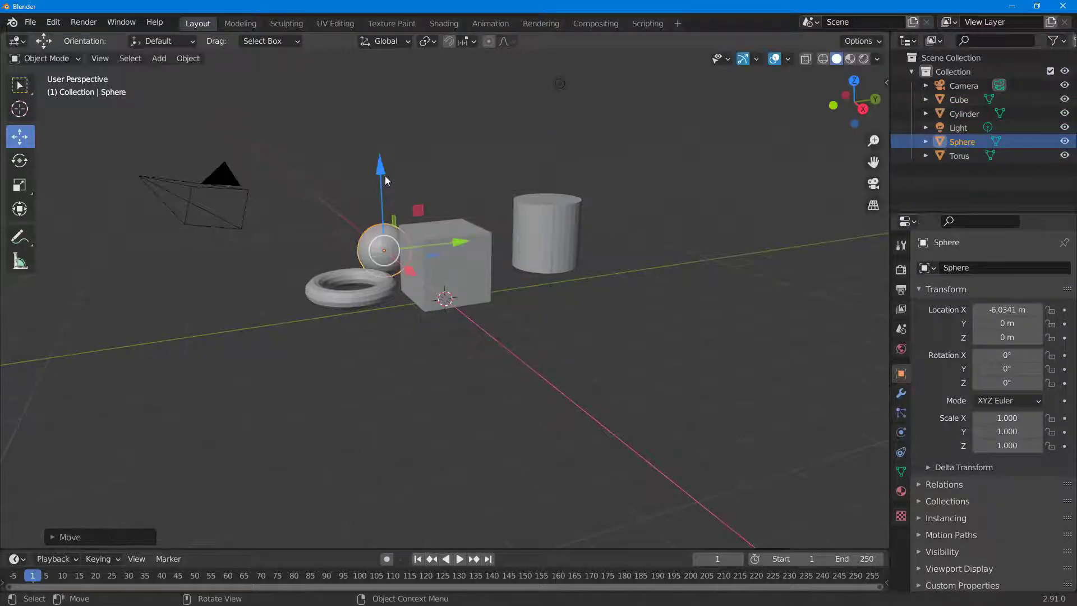
drag(384, 172, 384, 141)
Add a plane as the floor and scale it uniformly to about -8.03 so it extends under all the objects.
key(shift+a)
mouse_move(443, 277)
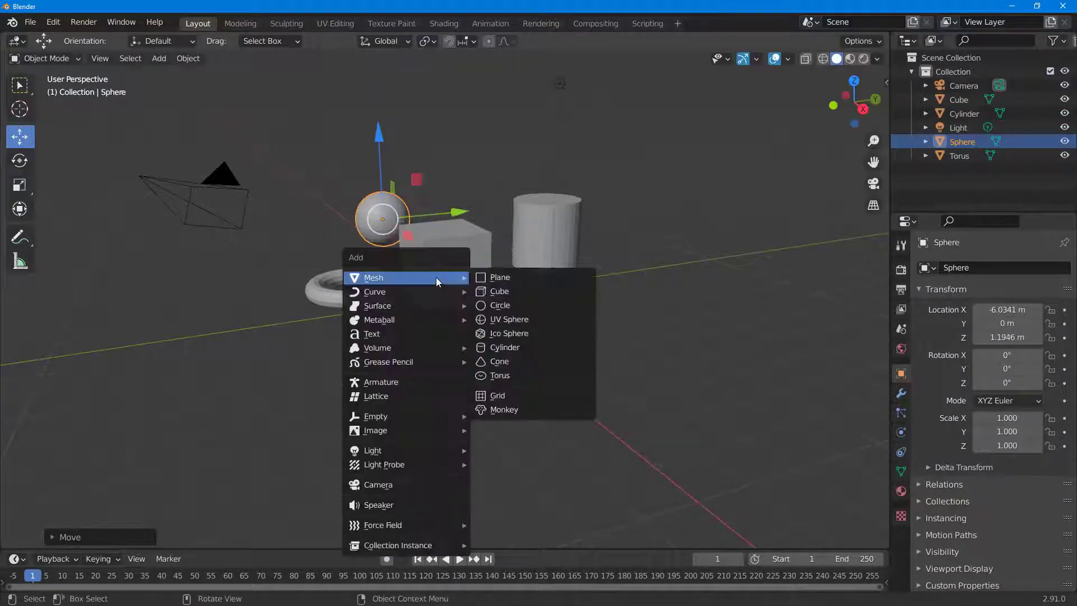
click(515, 276)
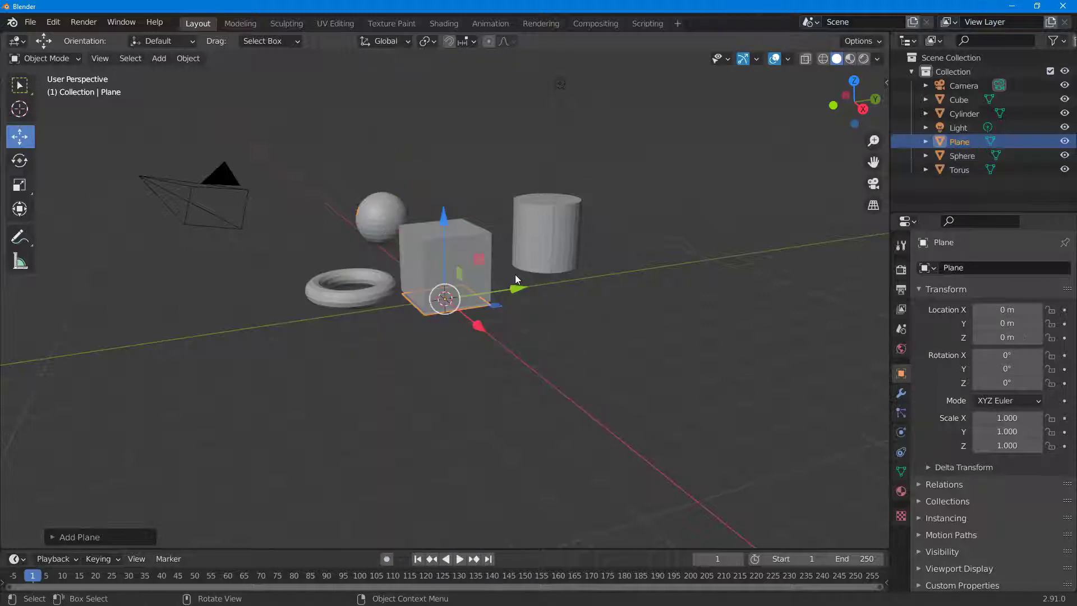
key(s)
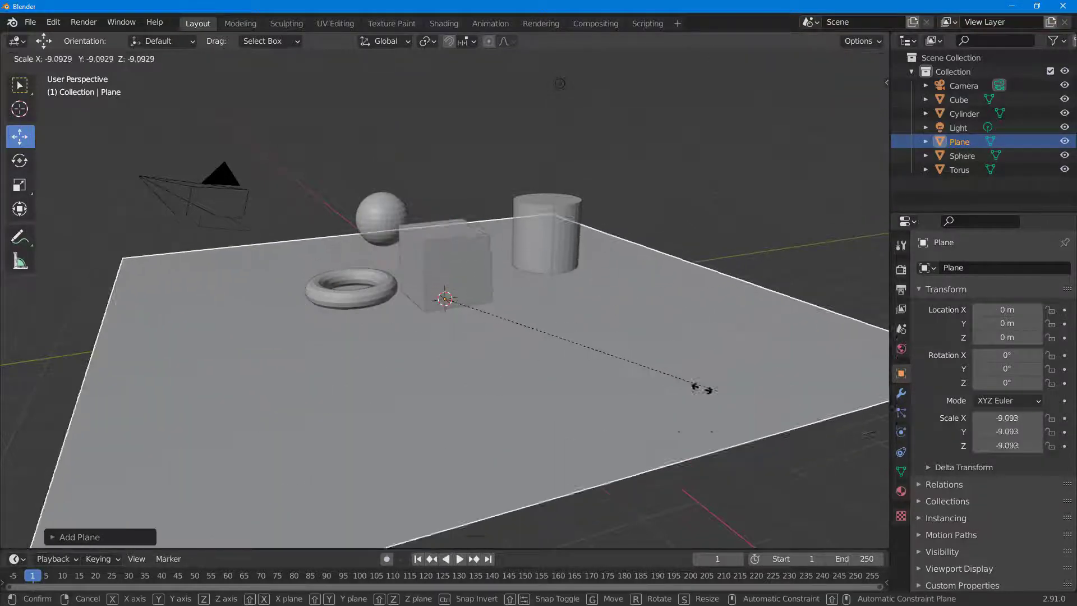
click(688, 387)
middle_drag(687, 387, 527, 368)
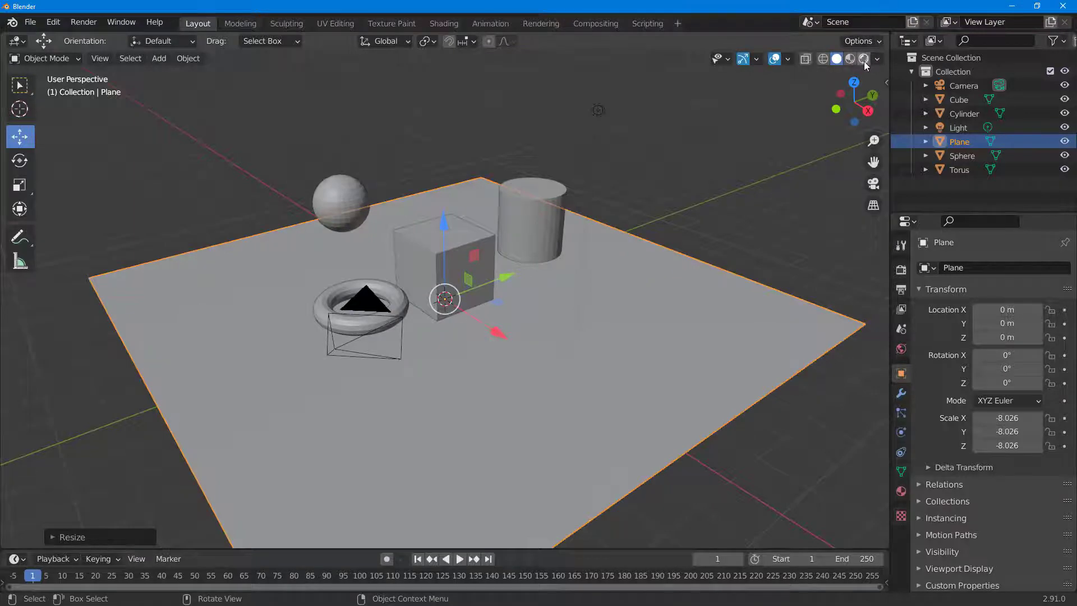
Show the viewport in rendered shading and duplicate the light to about X -3.64 m, Y 2.58 m, Z 6.13 m.
click(864, 59)
mouse_move(701, 230)
middle_down()
mouse_move(649, 240)
mouse_move(754, 223)
mouse_move(558, 260)
mouse_move(584, 236)
mouse_move(574, 230)
middle_up()
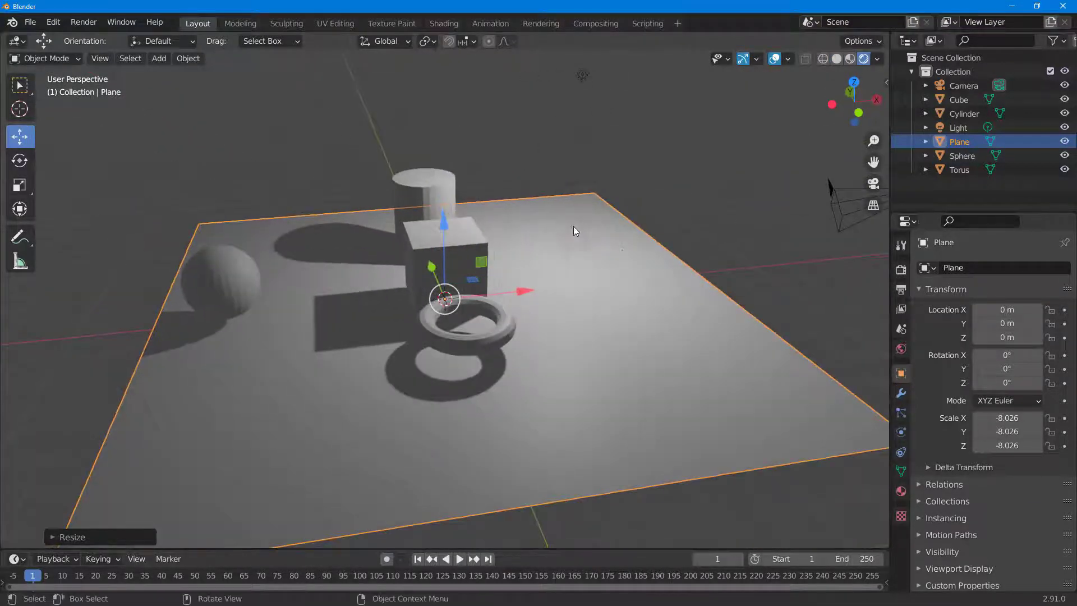
click(583, 79)
key(shift+d)
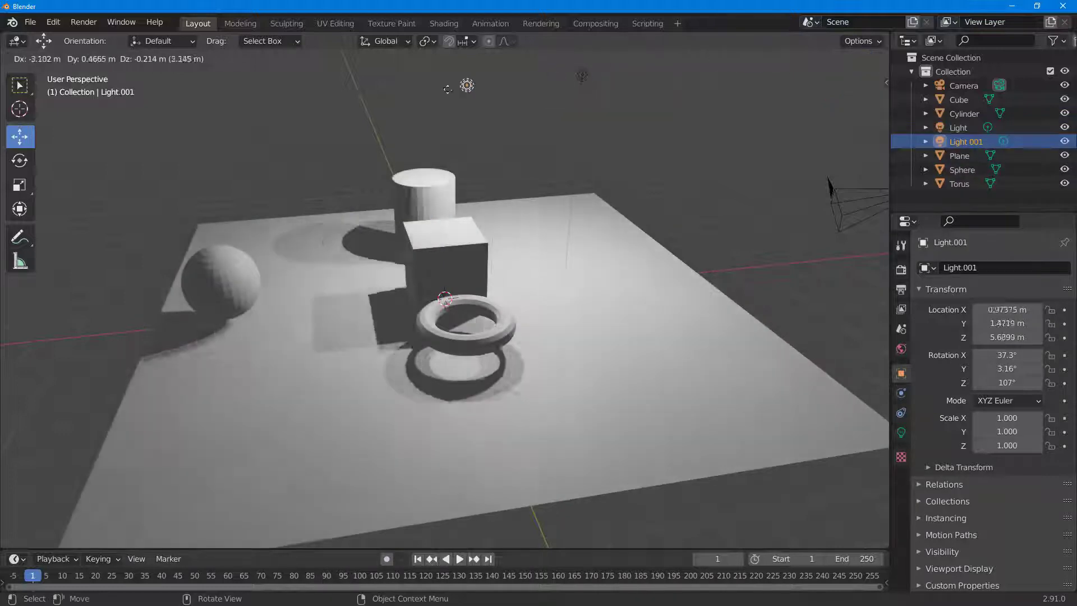
click(273, 72)
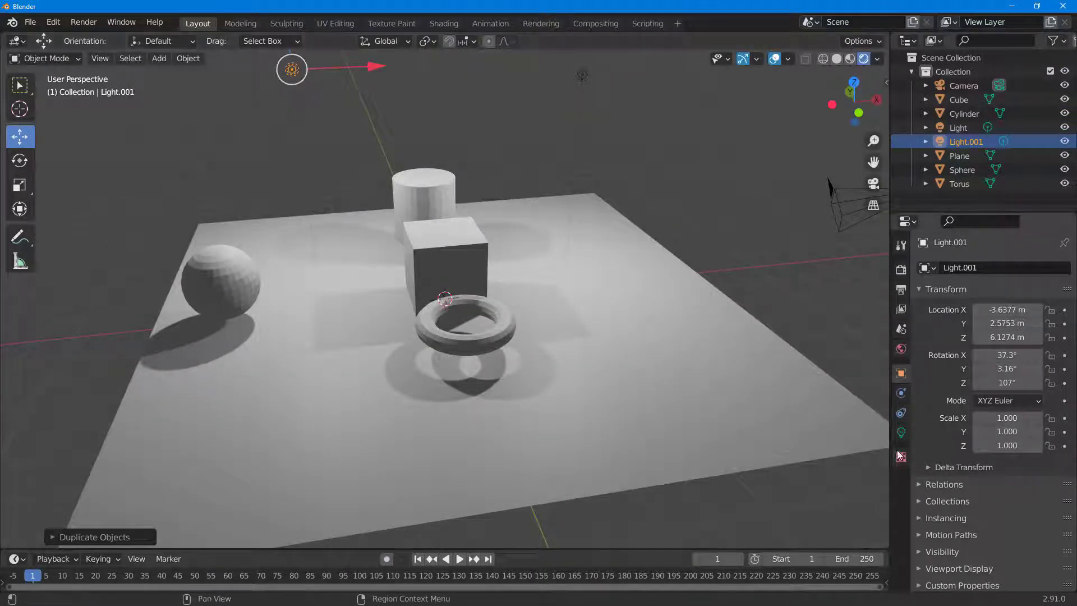
Set the duplicated light's color to a saturated yellow.
click(902, 433)
click(988, 349)
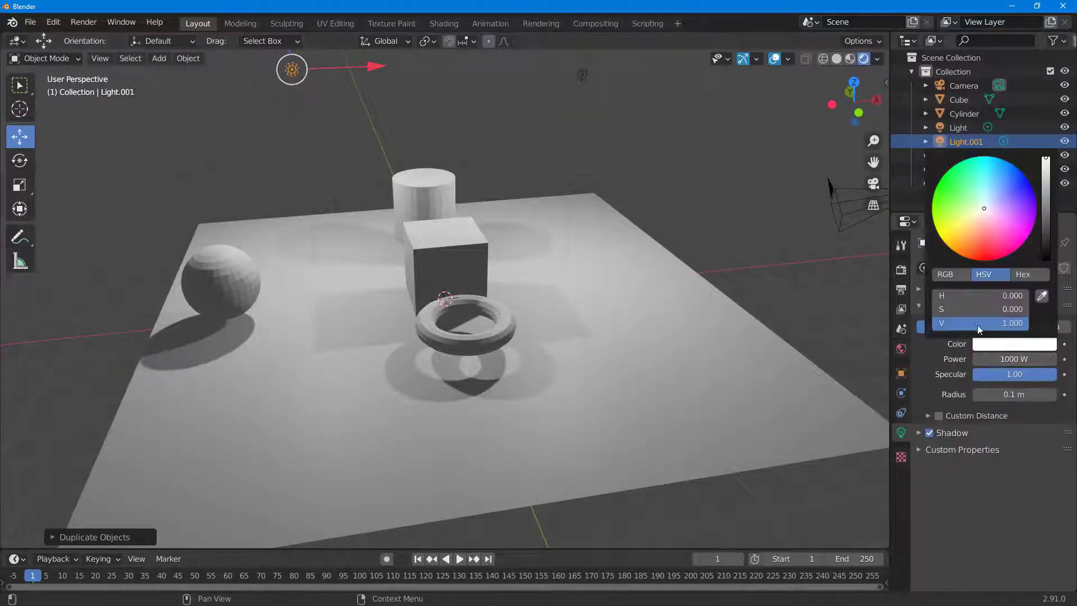
click(946, 232)
click(335, 111)
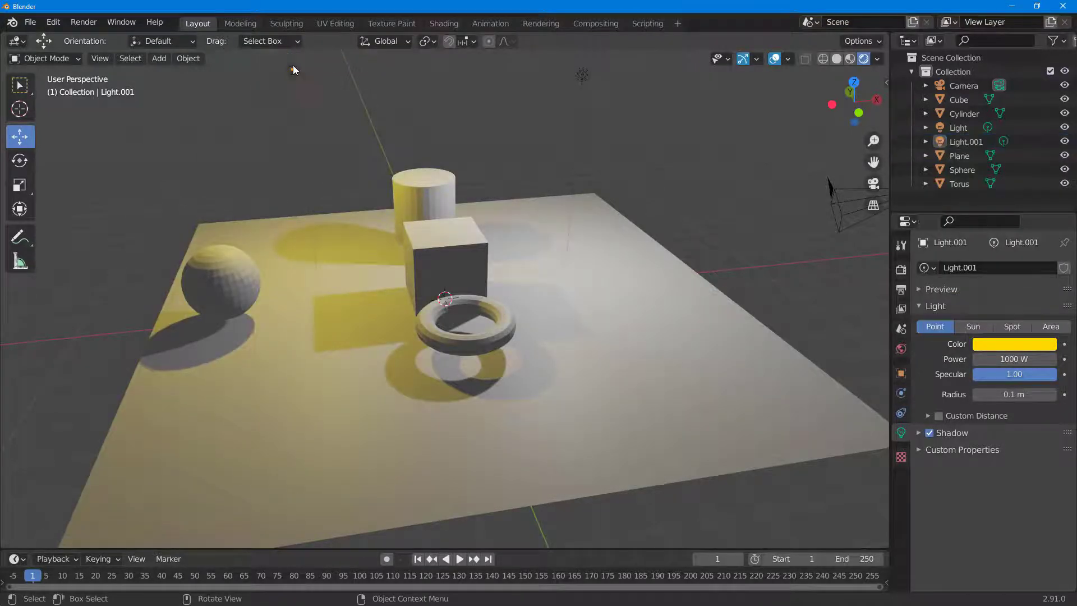
Duplicate the yellow light and place the copy above the torus side of the plane.
middle_drag(371, 130, 250, 164)
click(248, 170)
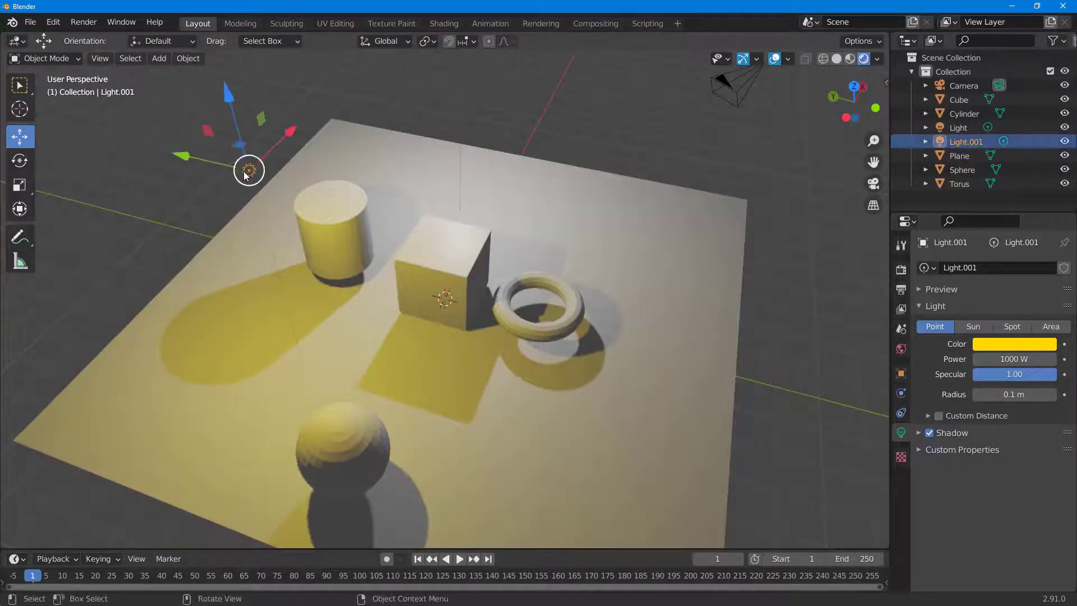
key(shift+d)
click(683, 212)
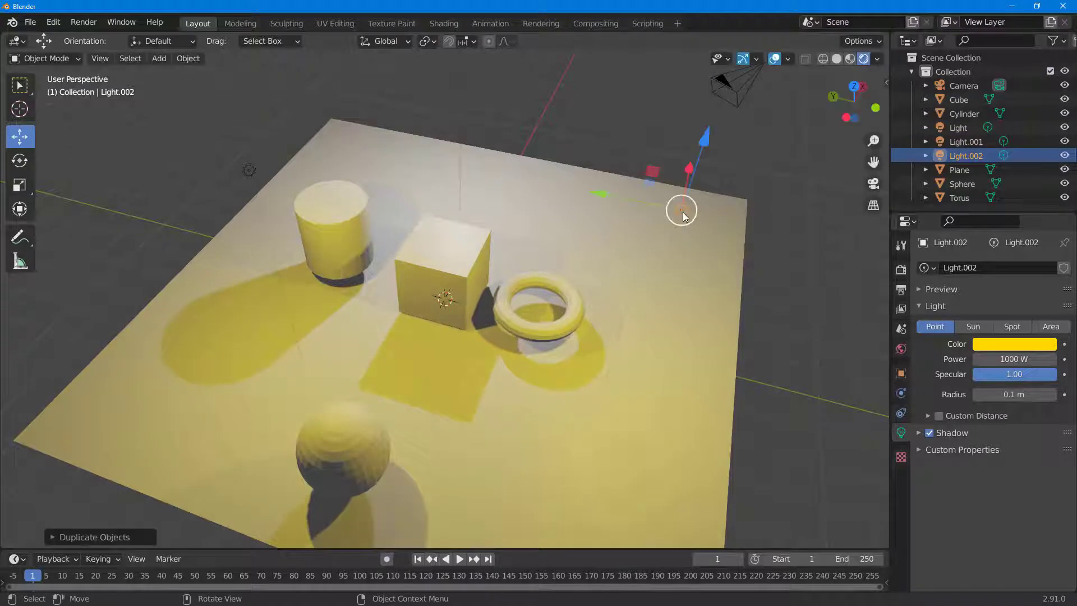
Set the newest light's color to a saturated blue.
click(1007, 345)
drag(994, 185, 1016, 165)
click(581, 134)
middle_drag(604, 199, 488, 314)
scroll(487, 313, down, 10)
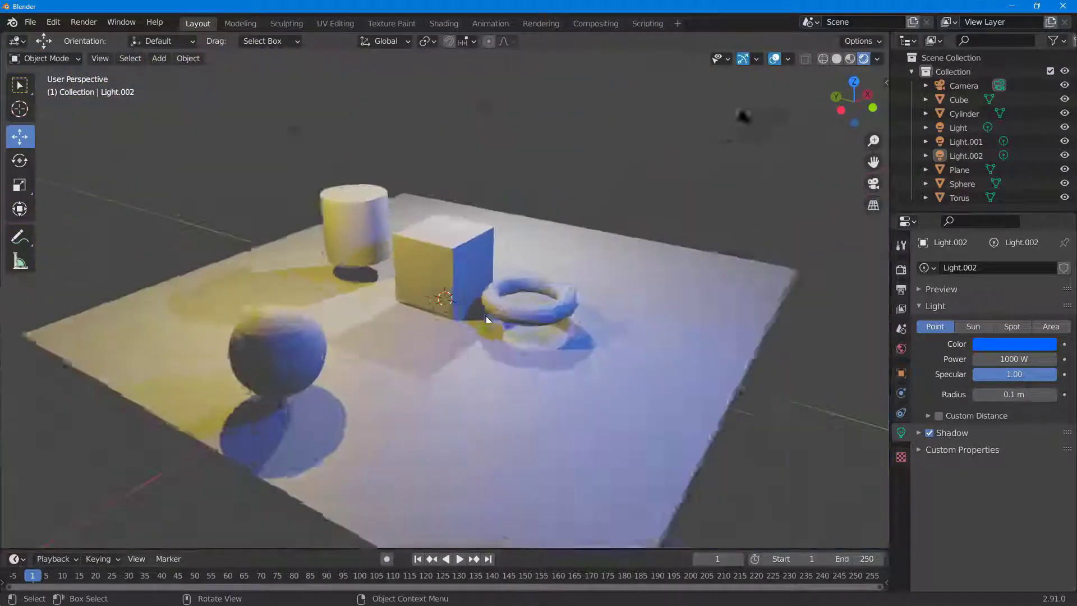
Move the sphere about 2.6 m along the X axis, closer to the cube.
click(301, 348)
drag(350, 321, 421, 287)
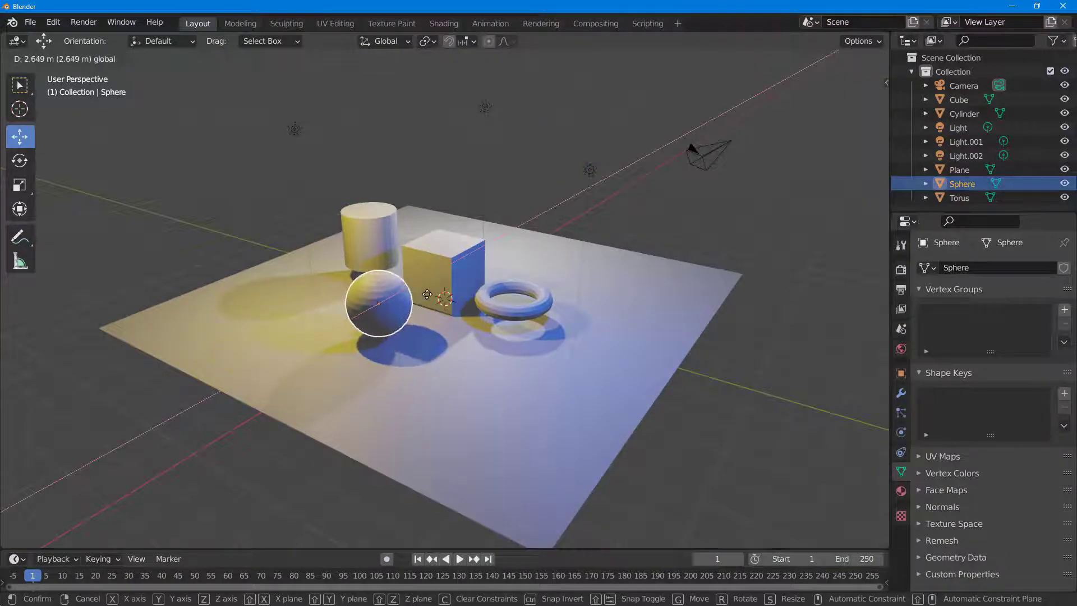
mouse_move(421, 286)
middle_down()
mouse_move(456, 322)
mouse_move(399, 320)
mouse_move(436, 300)
middle_up()
scroll(435, 300, up, 4)
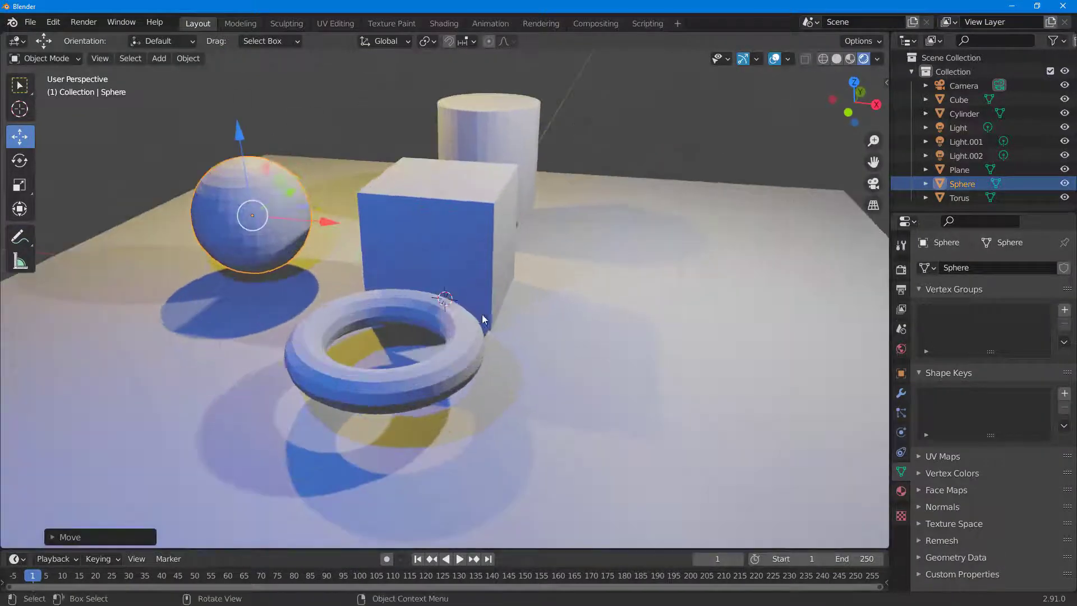
Apply Shade Smooth to the torus, sphere and cylinder together, leaving the cube flat-shaded.
click(475, 339)
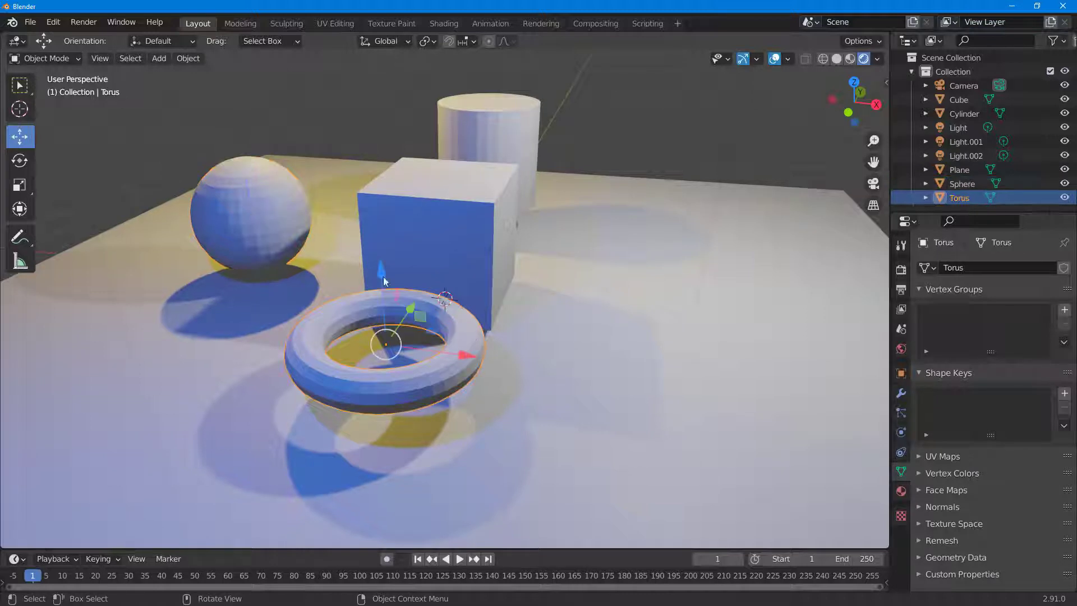
shift+click(314, 204)
shift+click(496, 120)
click(190, 60)
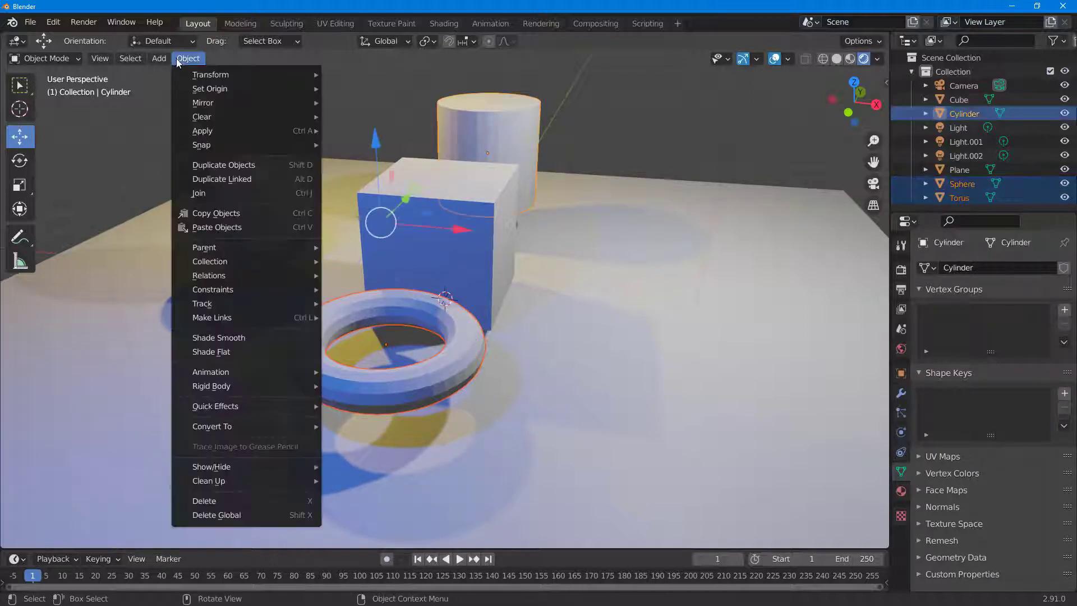
click(250, 337)
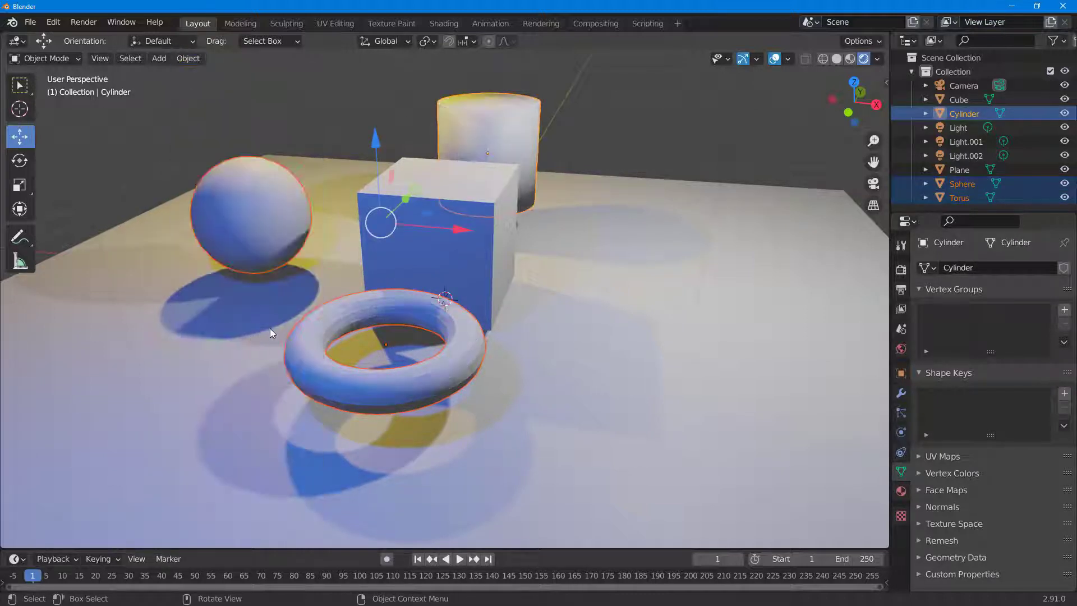
click(601, 129)
mouse_move(634, 180)
middle_down()
mouse_move(514, 159)
mouse_move(577, 174)
mouse_move(684, 173)
mouse_move(616, 180)
middle_up()
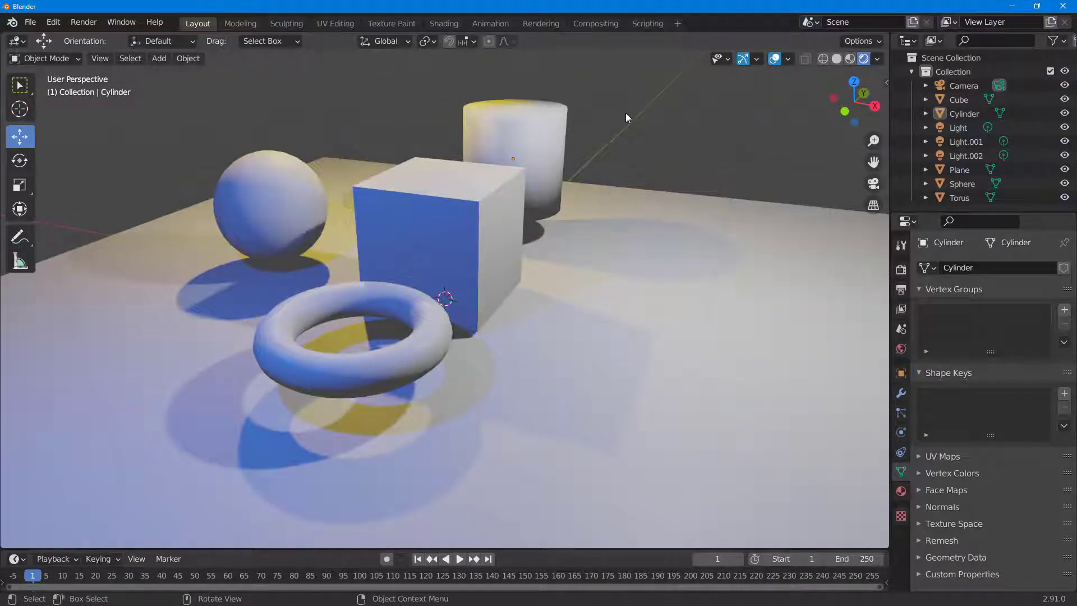
drag(623, 115, 125, 386)
click(679, 89)
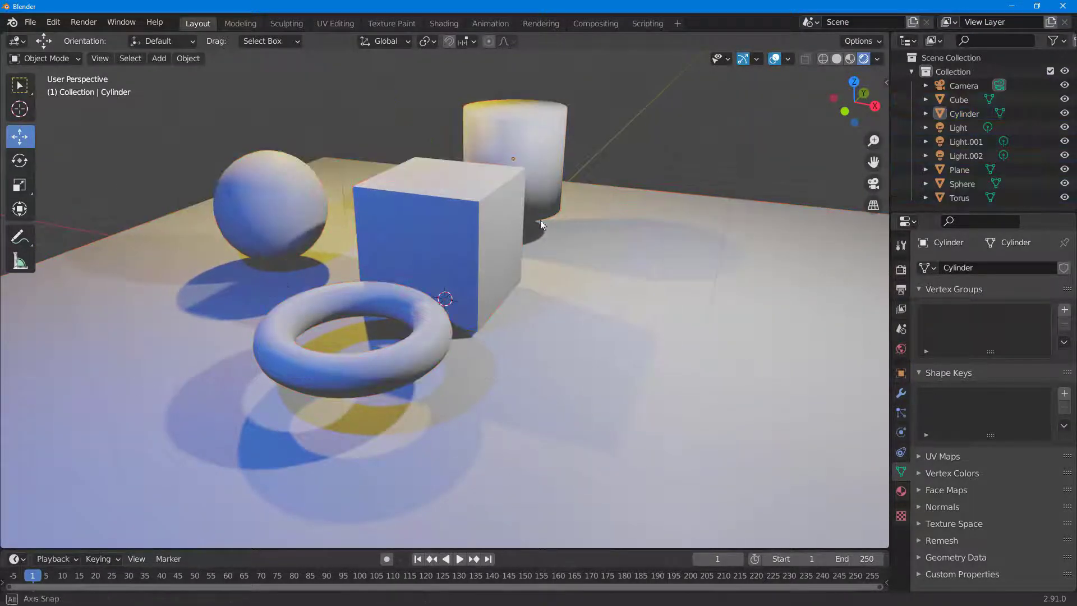
middle_drag(540, 220, 651, 213)
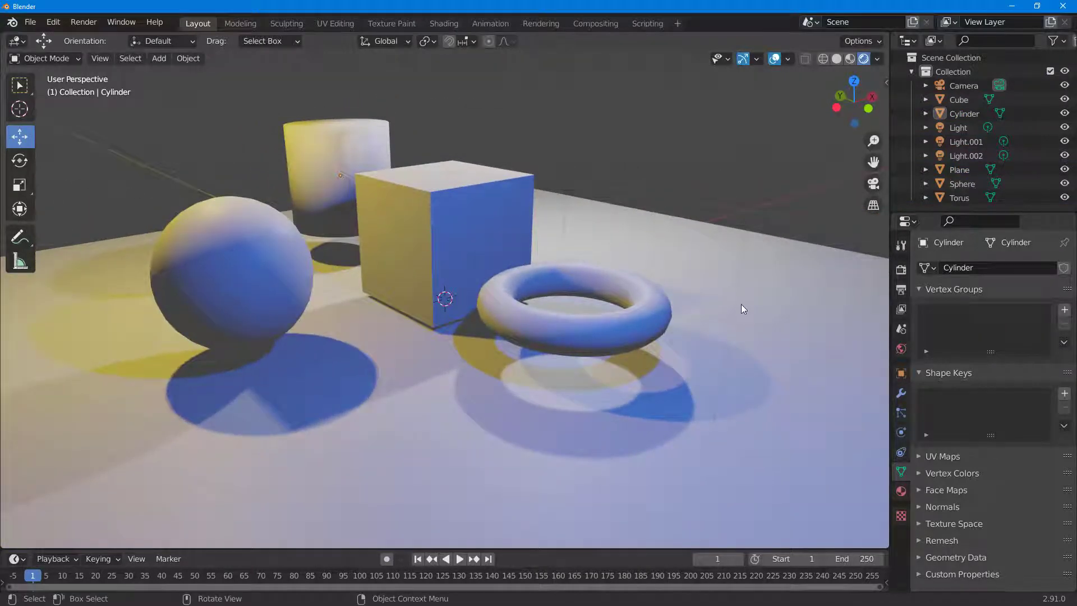
Expand the Indirect Lighting options in the scene's Eevee render settings.
click(903, 246)
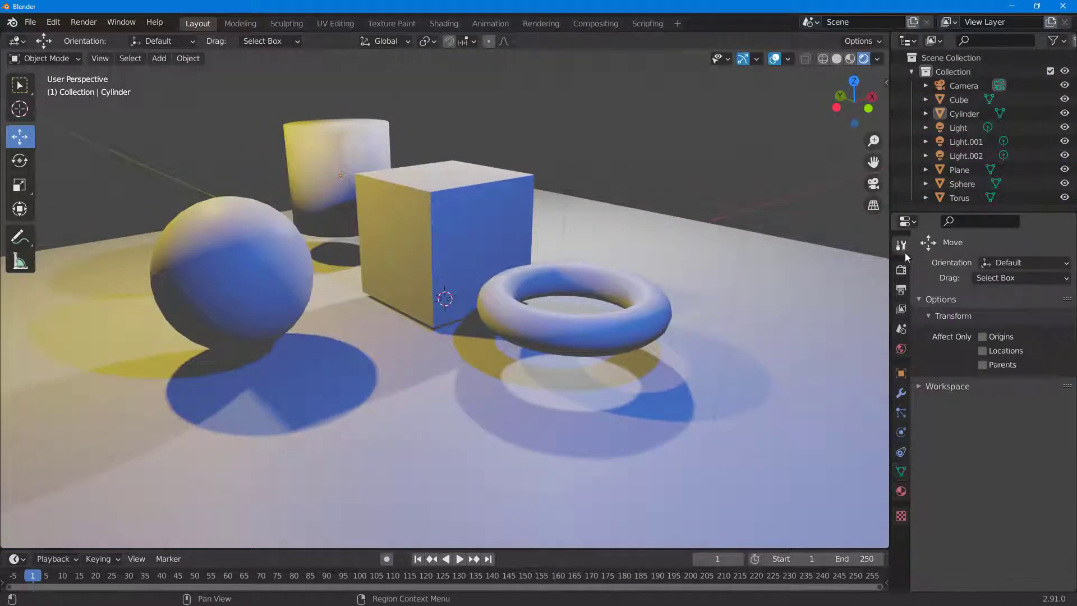
click(902, 272)
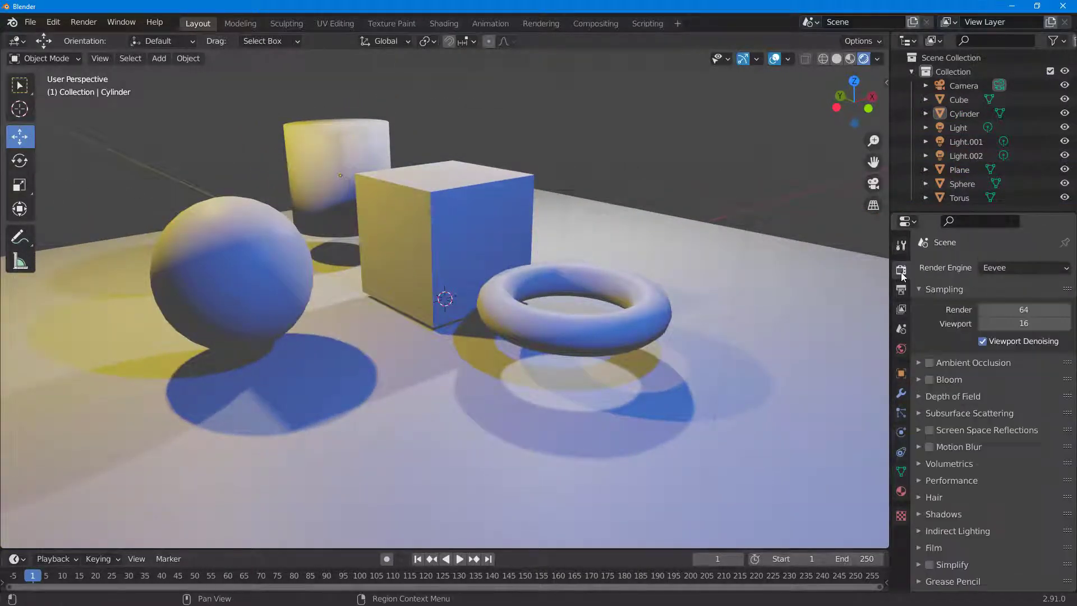
click(953, 531)
scroll(962, 525, down, 6)
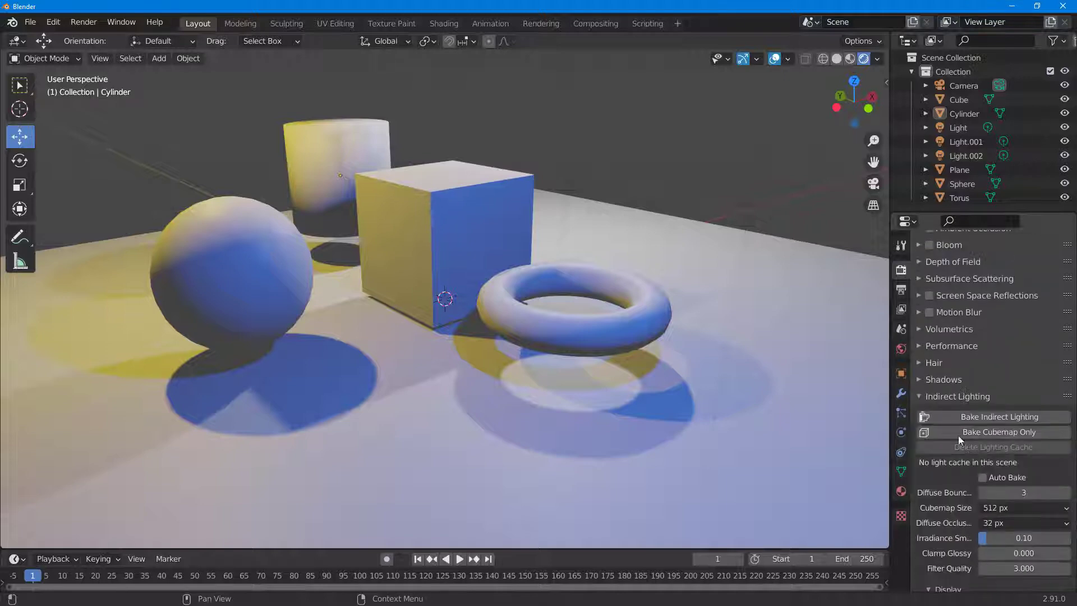
Add an Irradiance Volume light probe and raise it along the Z axis to around the cube's center.
middle_drag(499, 331, 305, 352)
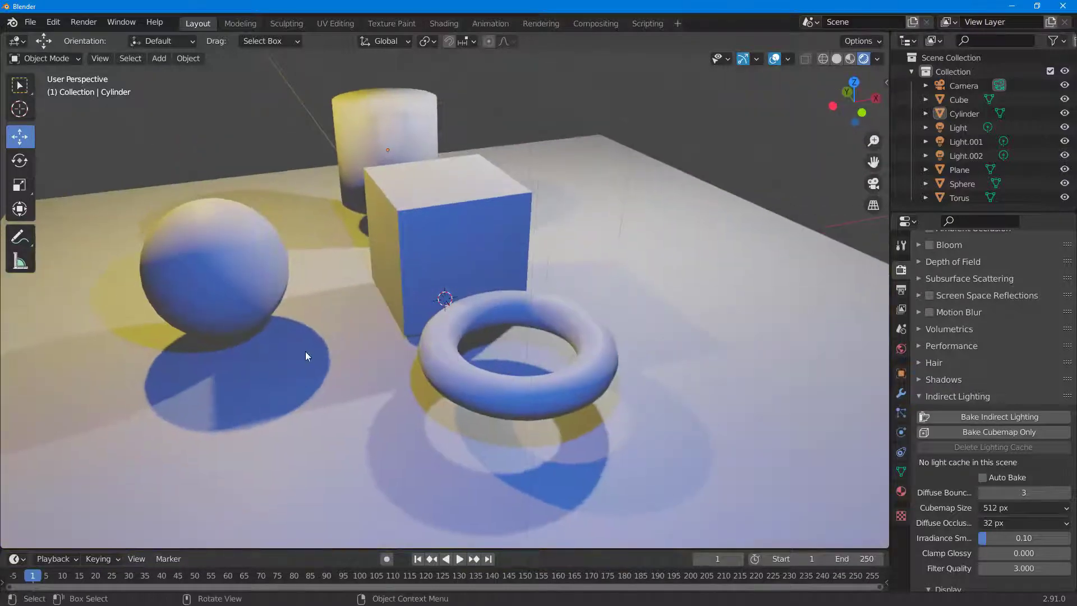
middle_drag(443, 366, 479, 366)
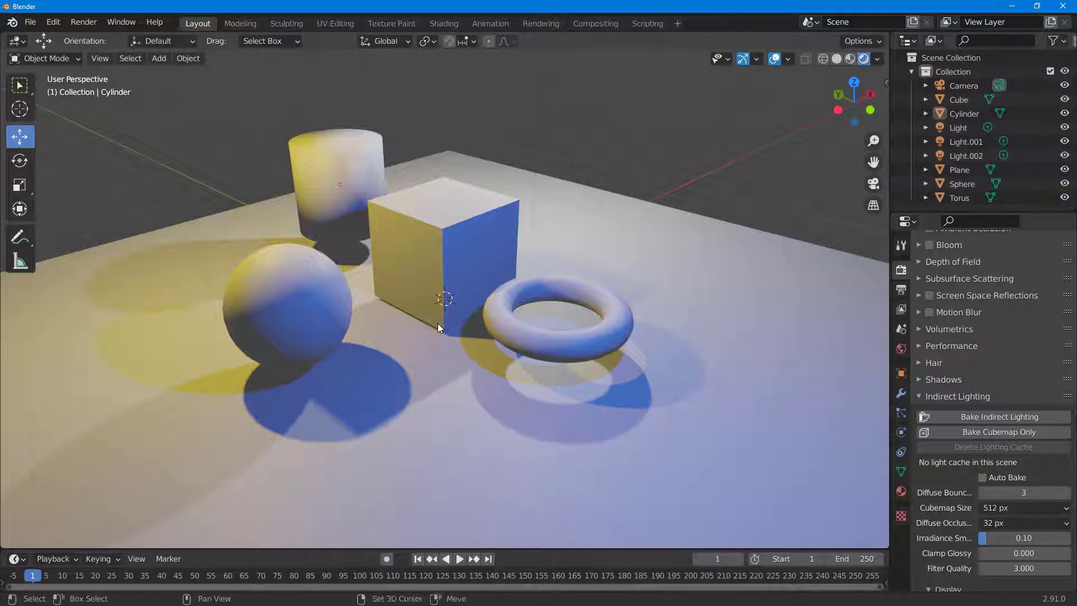
key(shift+a)
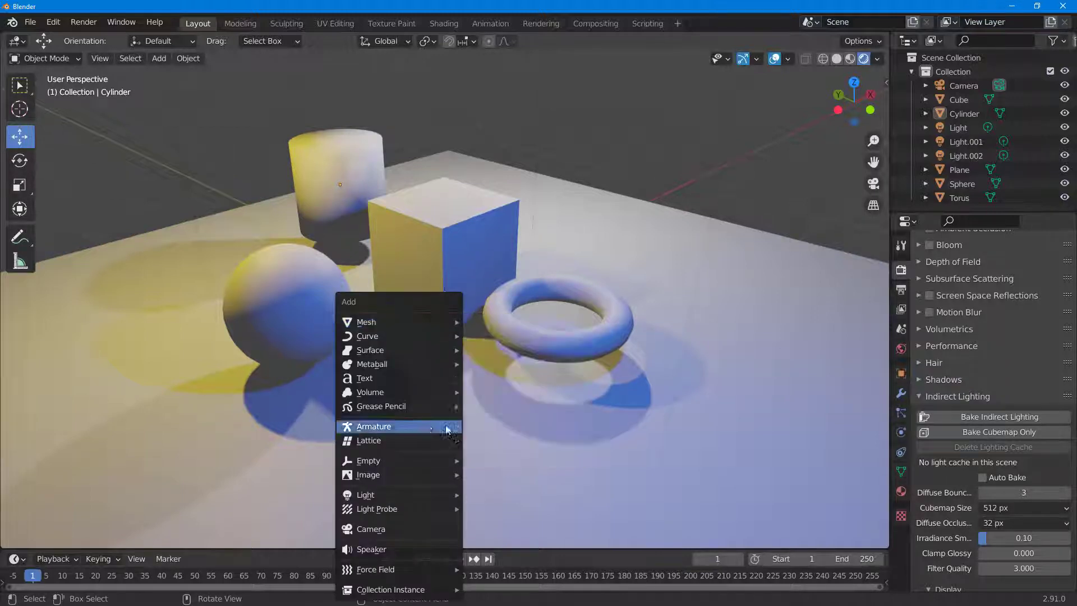
mouse_move(408, 511)
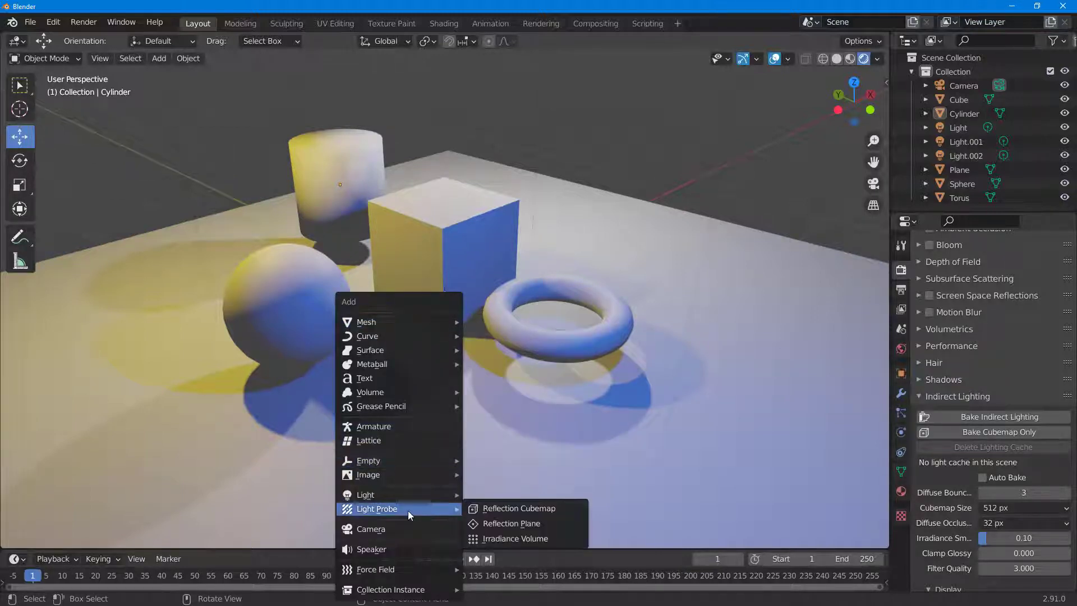
click(520, 540)
drag(444, 233, 461, 182)
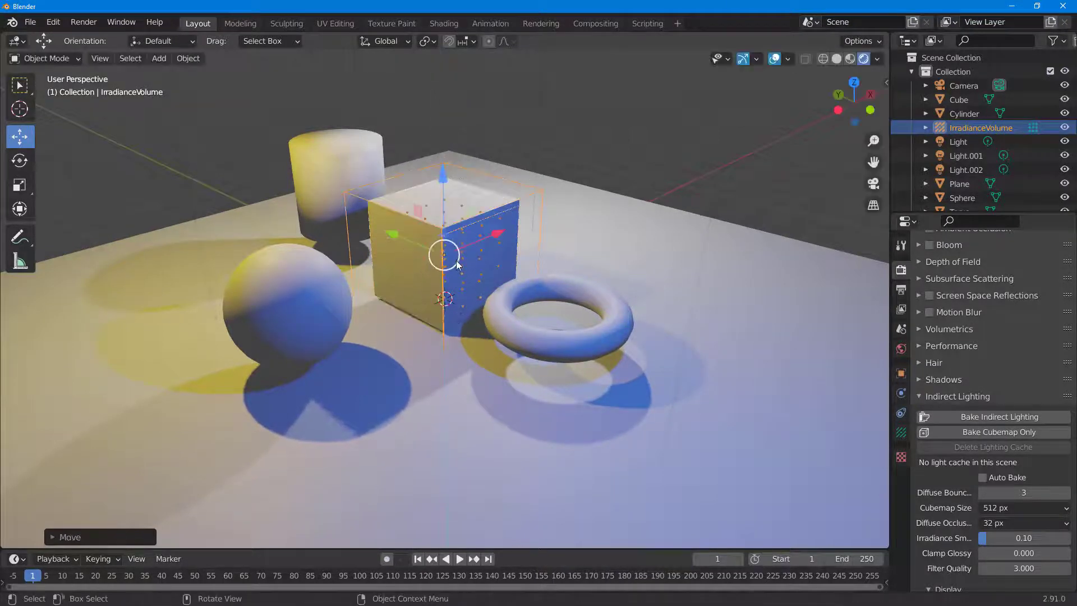
Scale the irradiance volume up uniformly until it encloses the primitives, and bake the indirect lighting.
key(s)
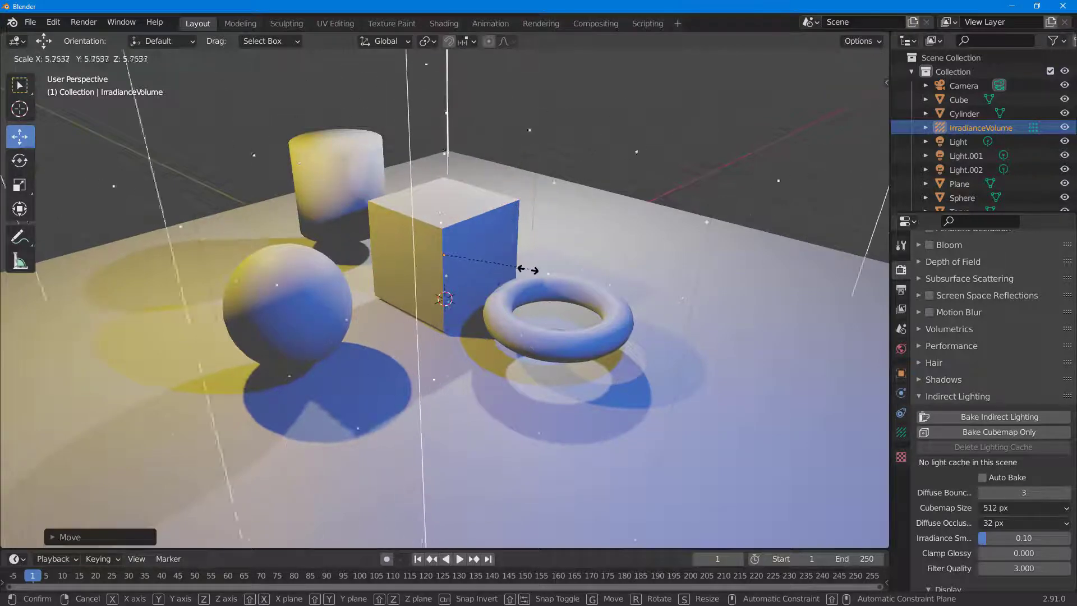
click(497, 283)
middle_drag(595, 301, 547, 288)
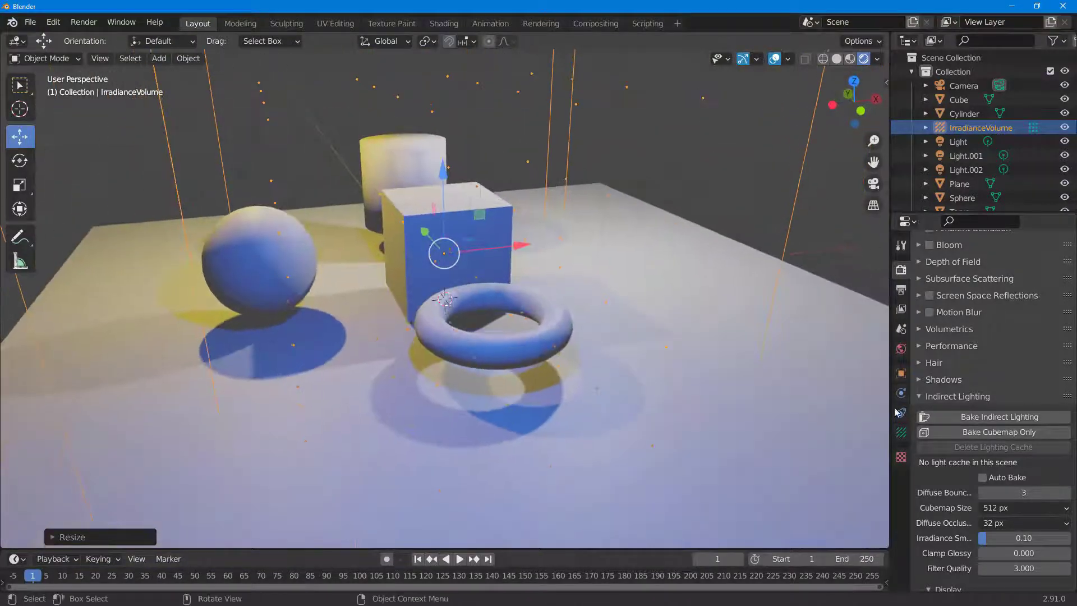
click(1001, 419)
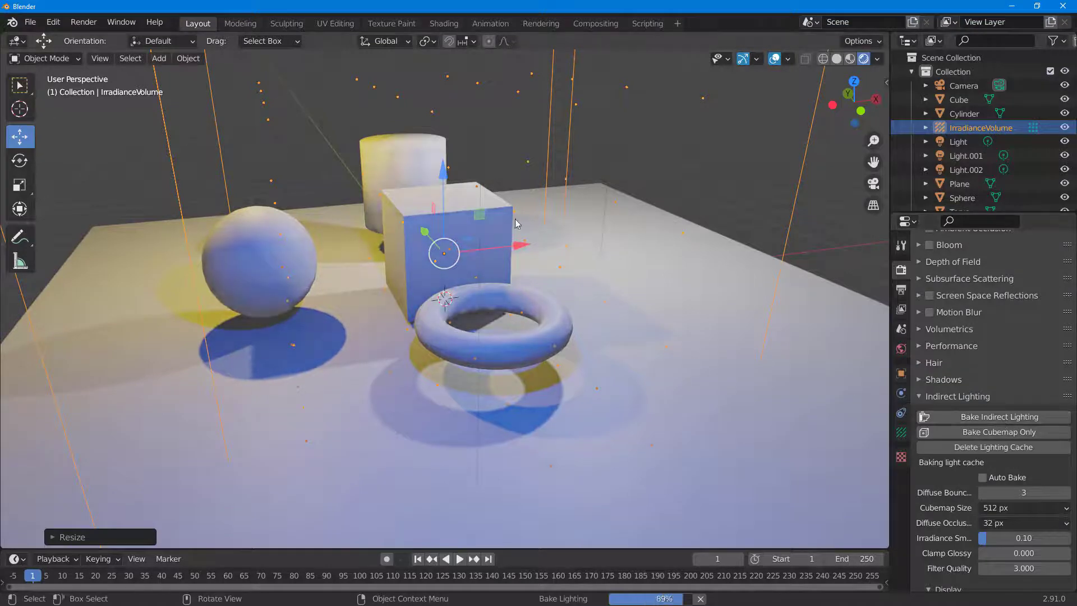
Examine the baked indirect lighting on the cube, sphere, torus and cylinder from several sides and distances.
mouse_move(550, 285)
middle_down()
mouse_move(740, 275)
mouse_move(578, 295)
mouse_move(409, 269)
mouse_move(567, 274)
middle_up()
scroll(469, 294, up, 3)
middle_drag(470, 294, 498, 350)
scroll(503, 340, down, 6)
scroll(503, 340, down, 3)
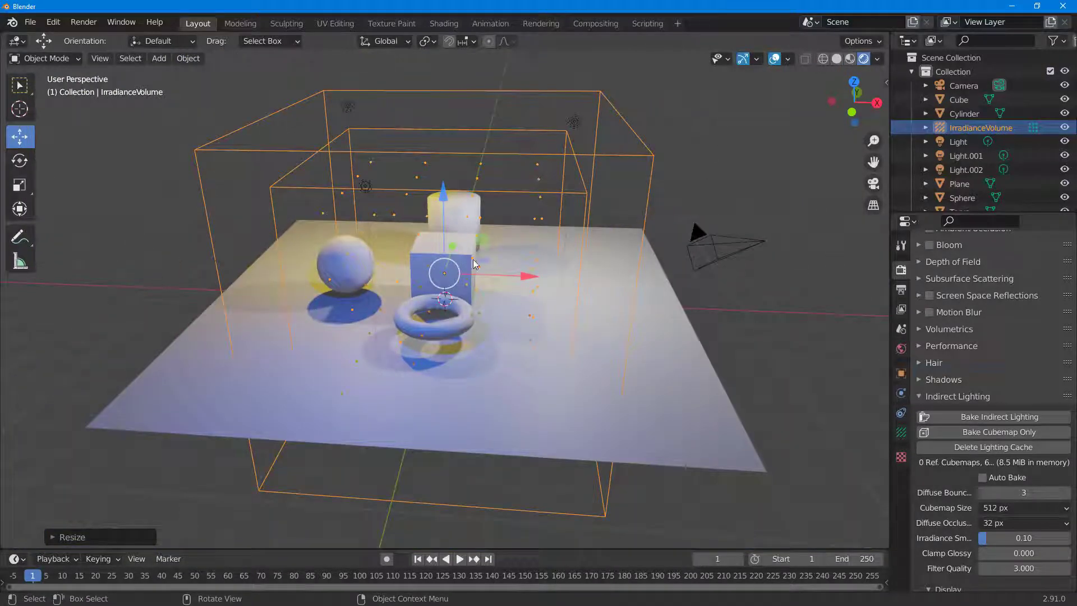
middle_drag(473, 263, 484, 304)
scroll(486, 307, up, 5)
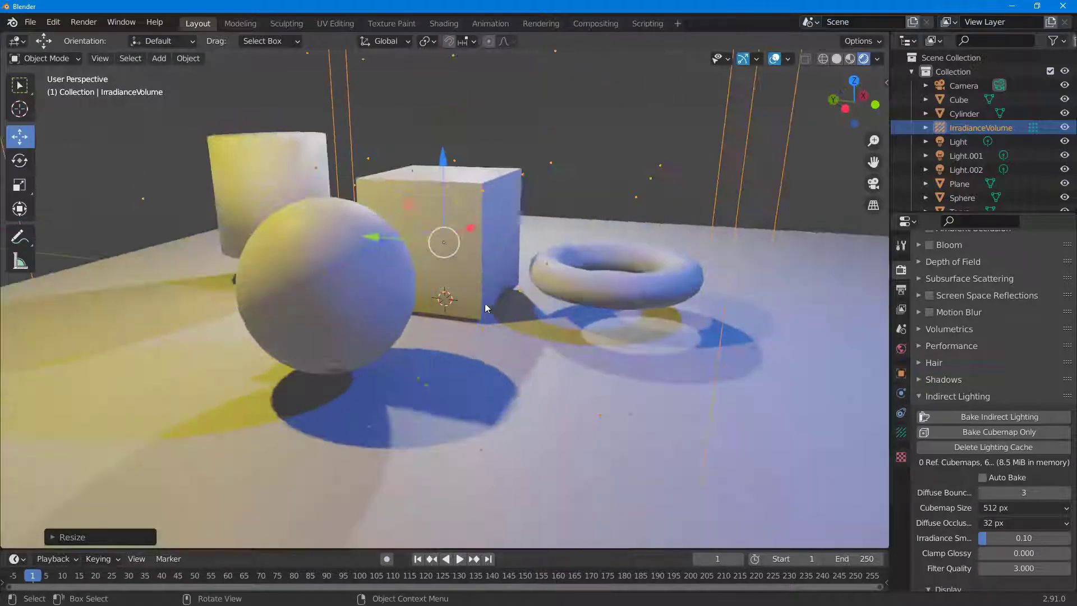
scroll(509, 306, up, 3)
scroll(510, 305, down, 2)
middle_drag(383, 263, 362, 250)
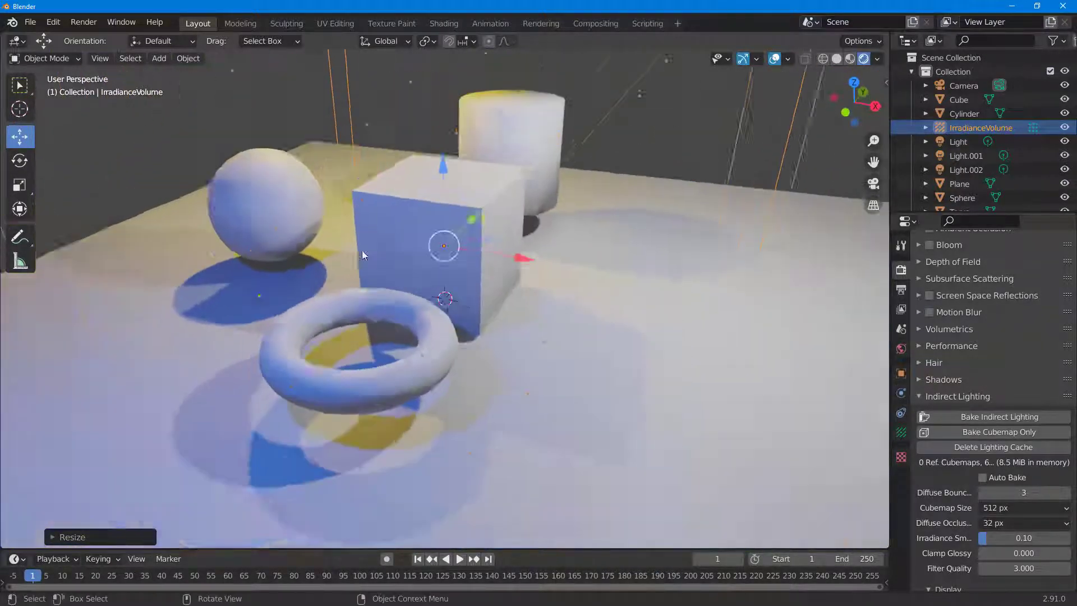
scroll(362, 250, down, 3)
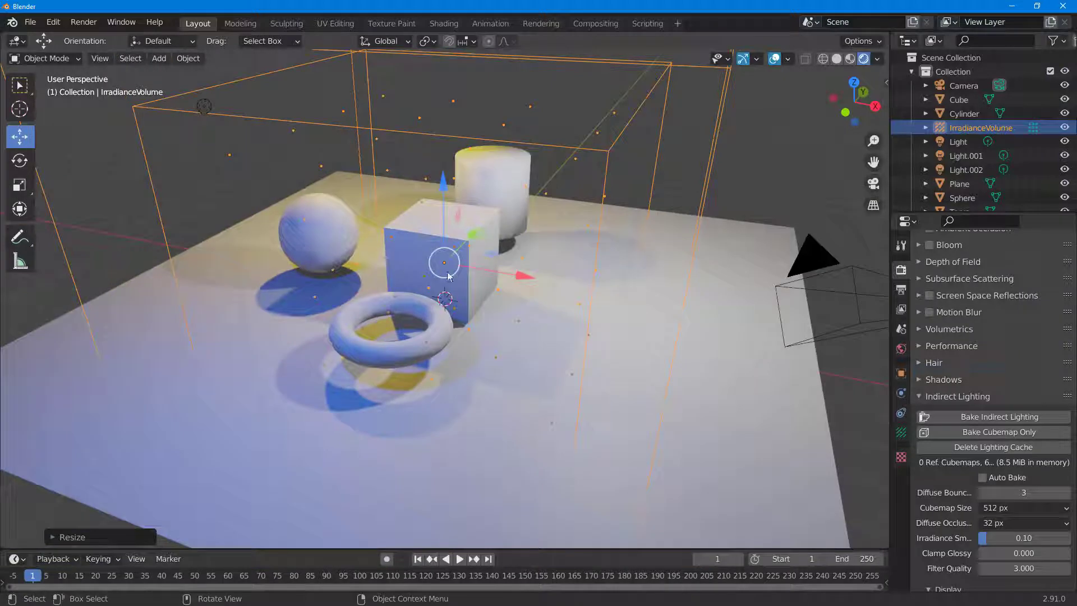
Delete the lighting cache and set the indirect lighting's Cubemap Size to 2048 px.
click(1005, 448)
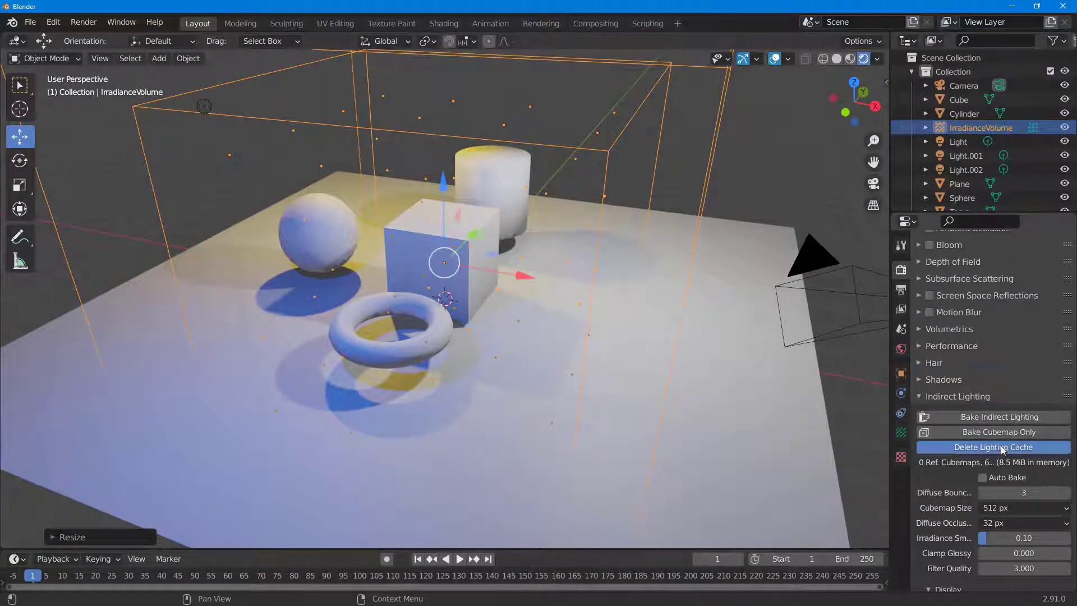
click(1015, 508)
click(1016, 415)
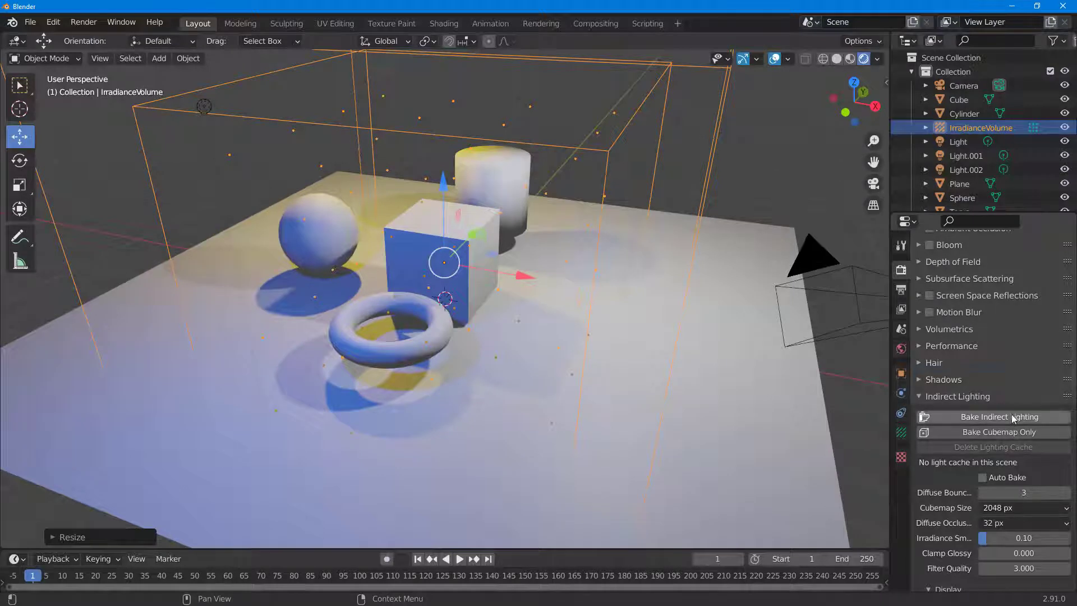
Bake the indirect lighting again and inspect the lit objects from around the plane.
click(1014, 418)
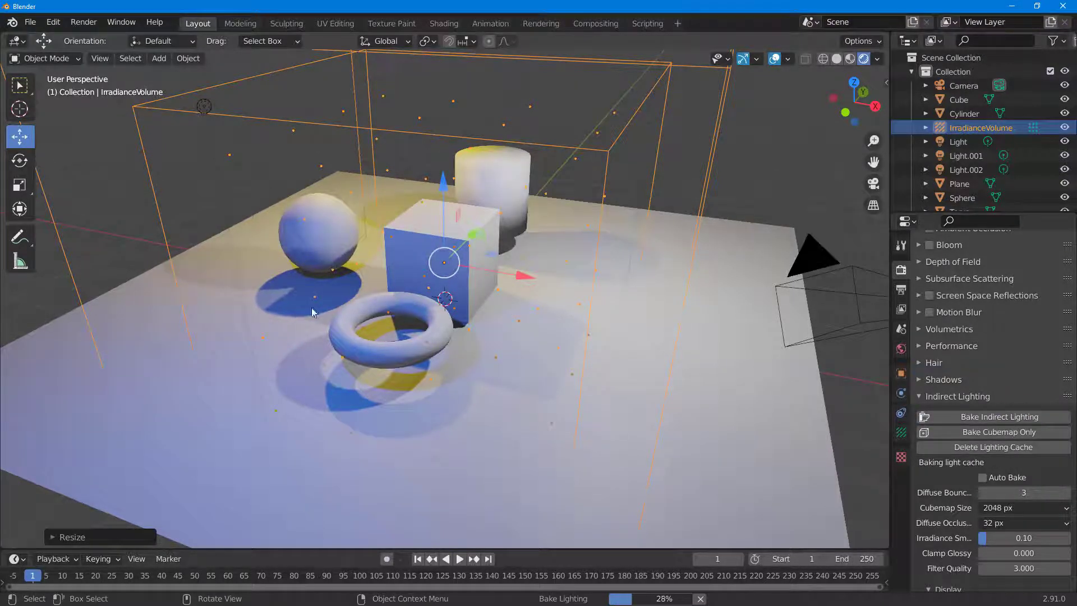
middle_drag(557, 353, 480, 339)
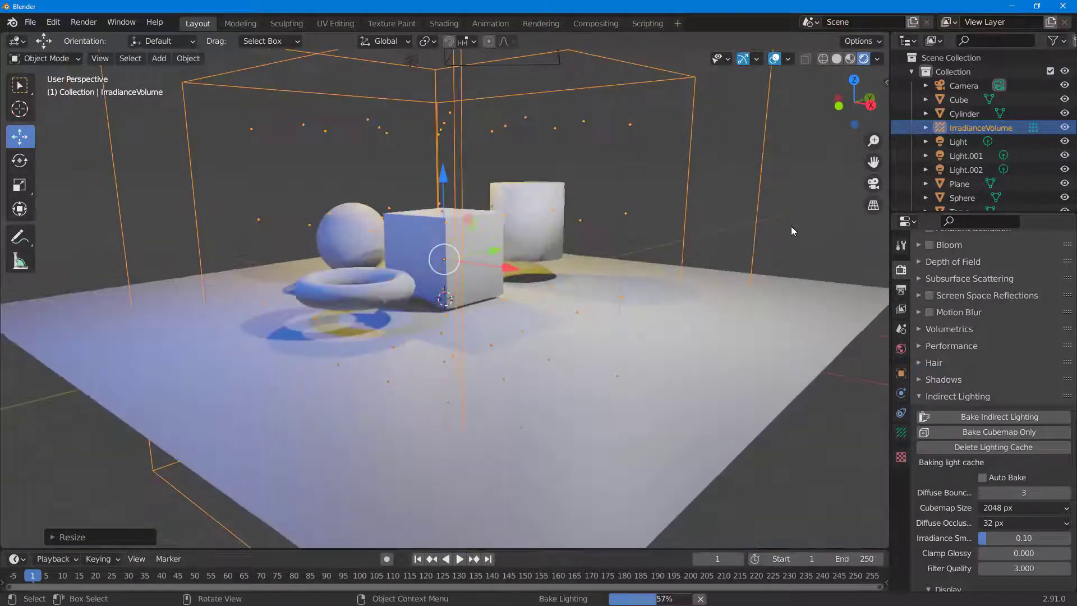
middle_drag(750, 285, 761, 283)
middle_drag(754, 326, 733, 362)
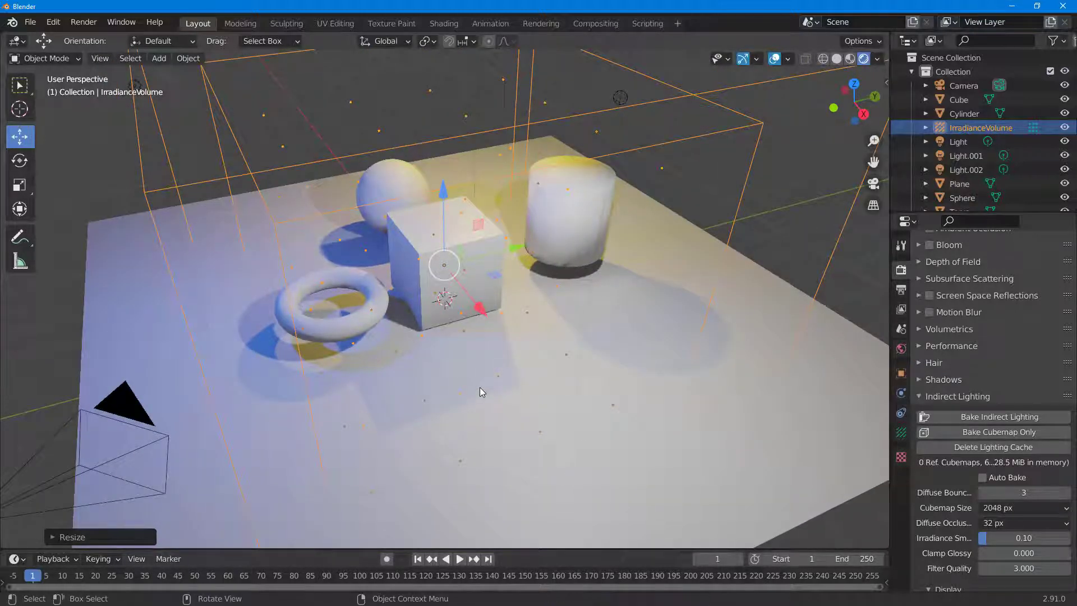
middle_drag(820, 366, 365, 344)
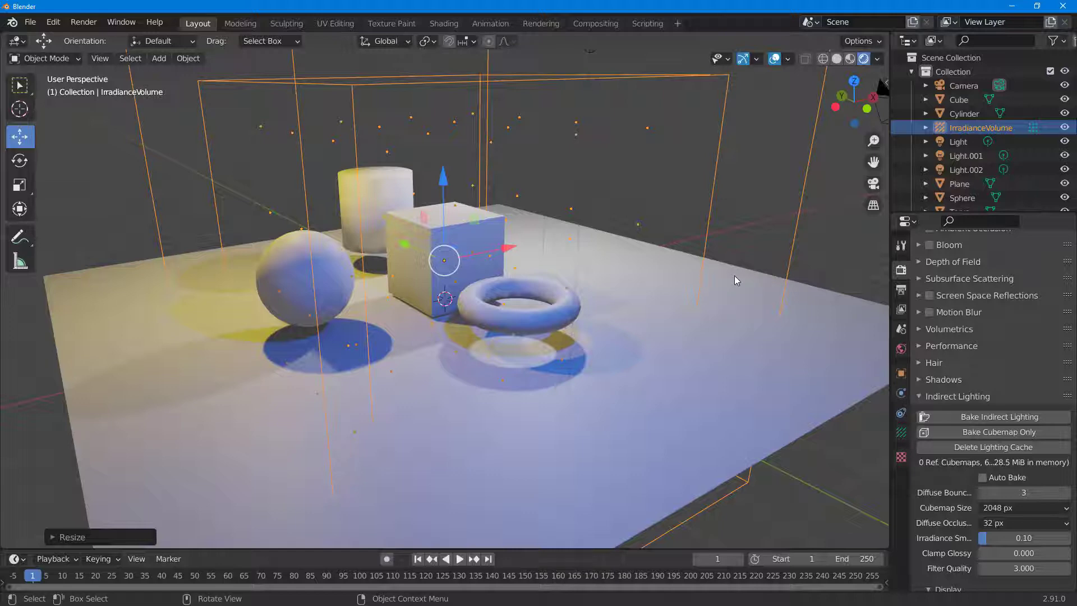
scroll(956, 324, up, 5)
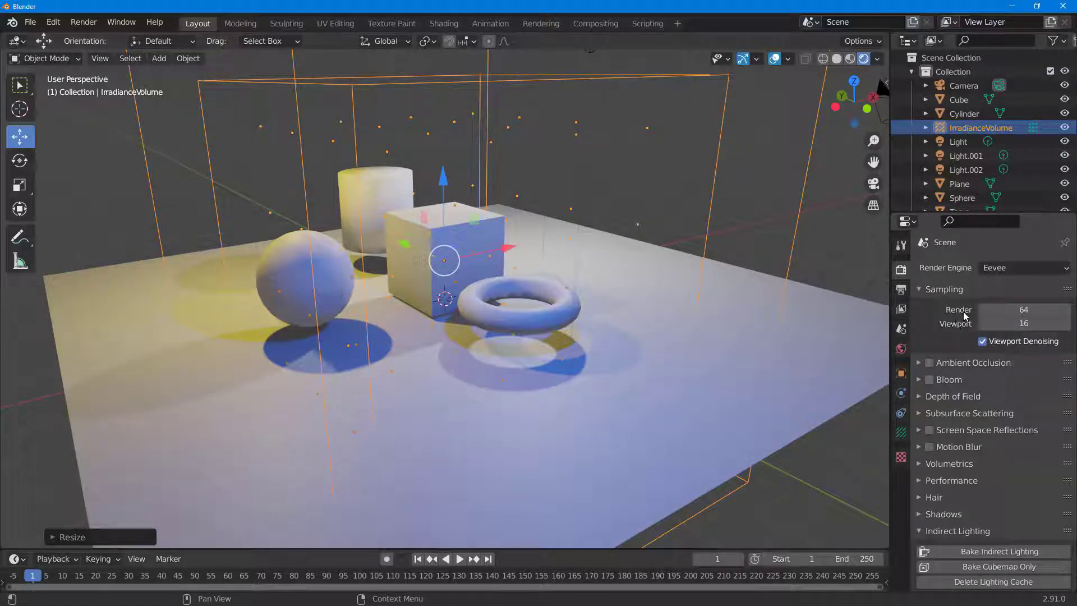